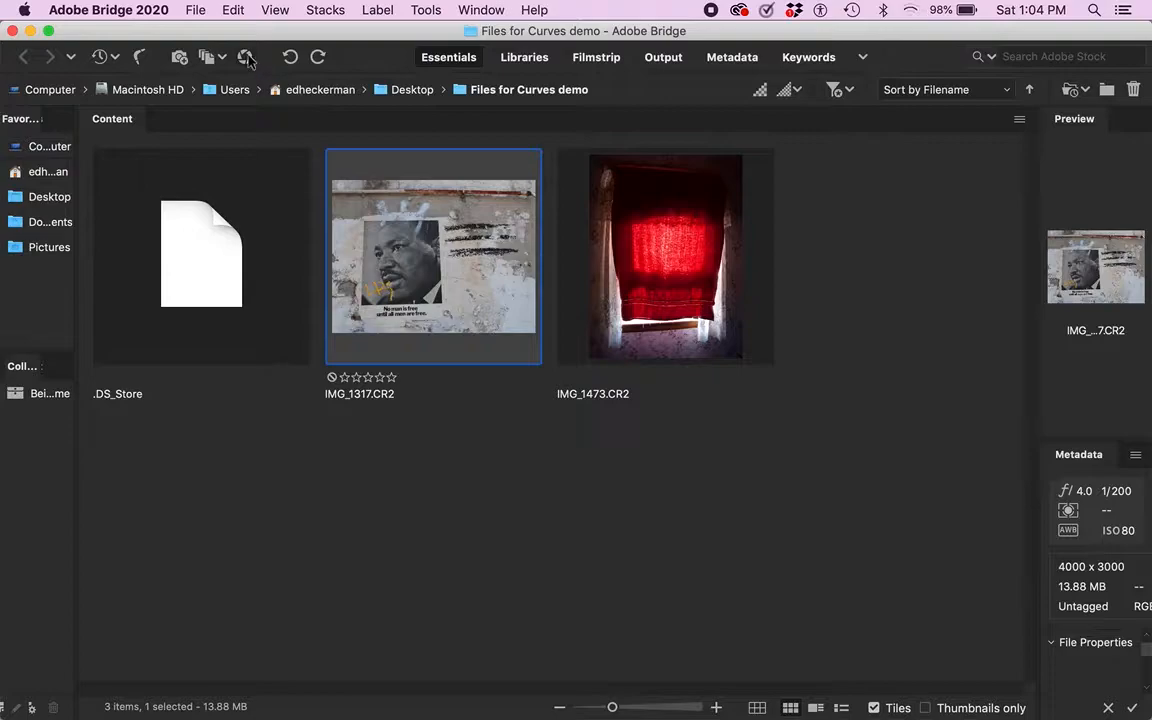
Step: Open IMG_1317.CR2 in Camera Raw and set the parametric curve to Highlights +22, Lights +11, Darks -15 and Shadows -39
click(246, 58)
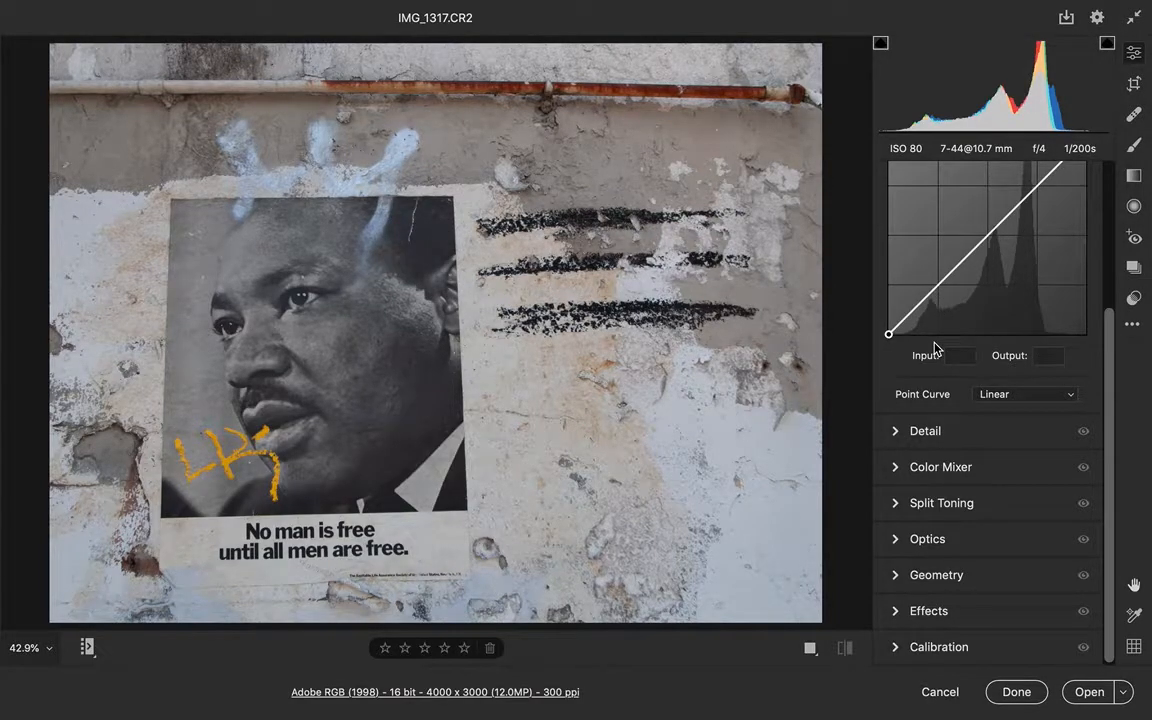
drag(1113, 378, 1108, 285)
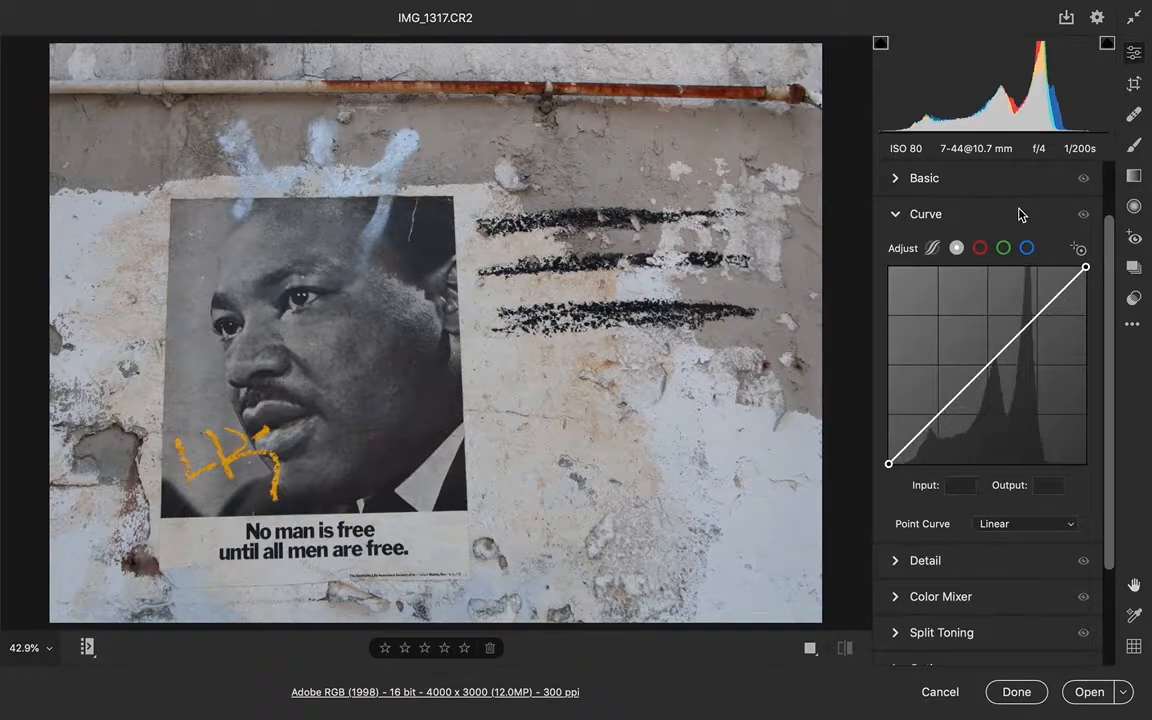
click(931, 249)
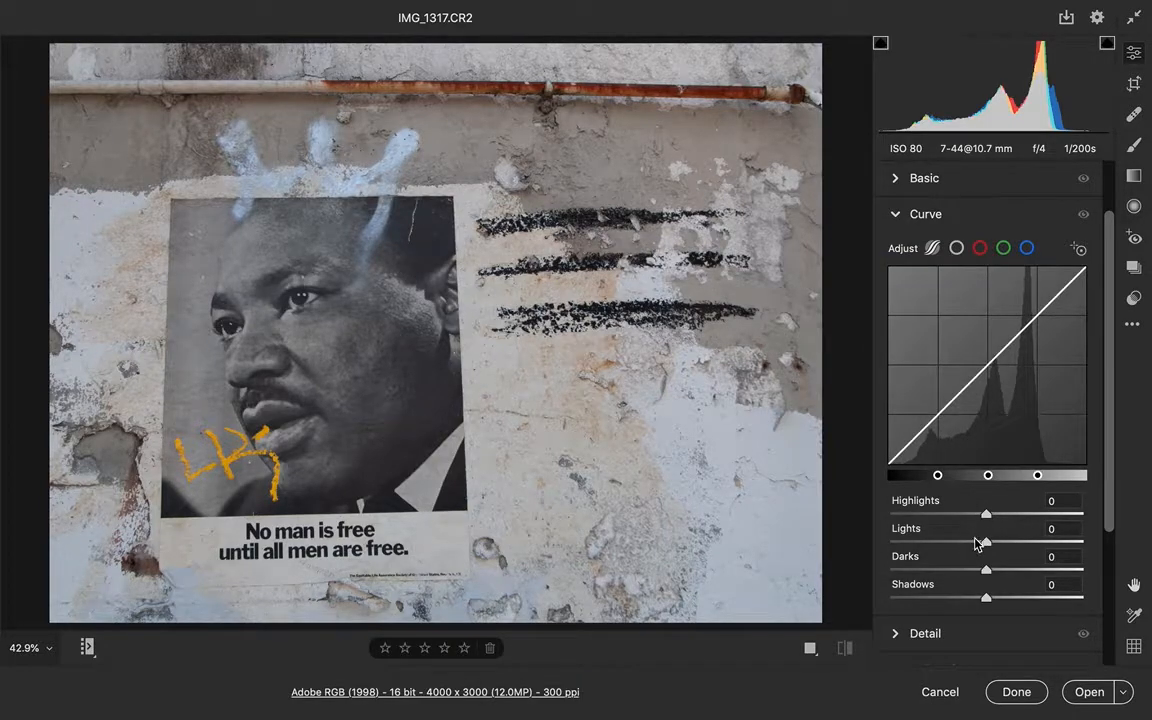
drag(986, 513, 1006, 514)
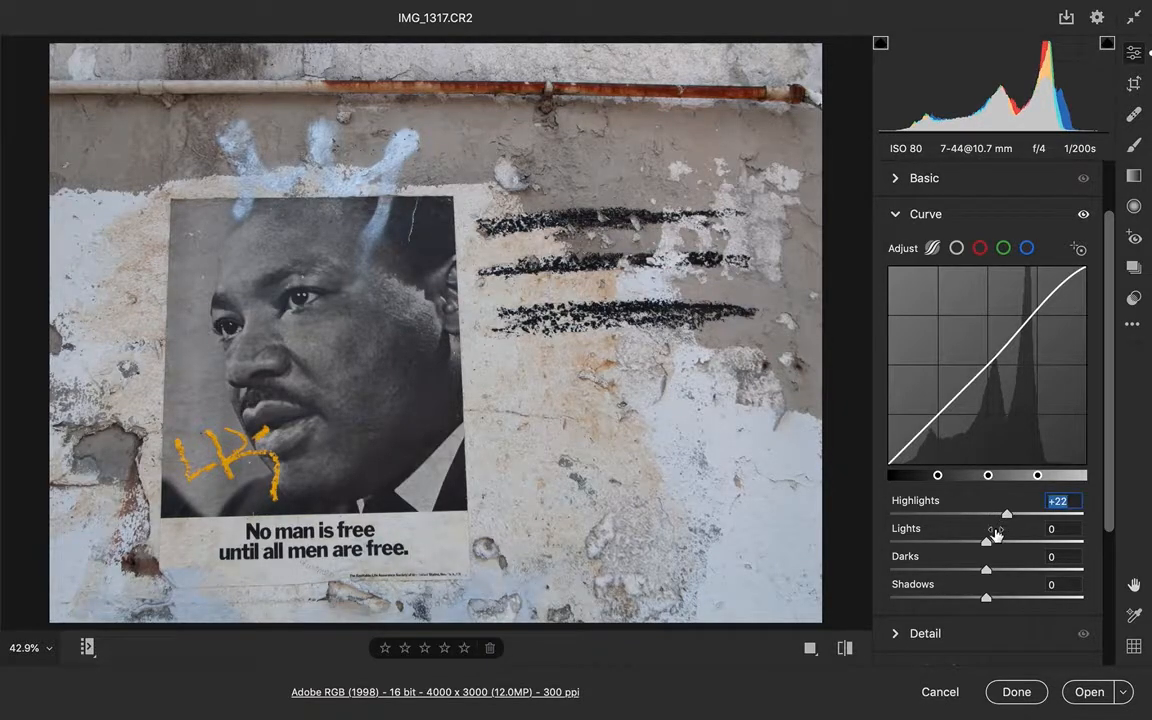
drag(985, 597, 998, 543)
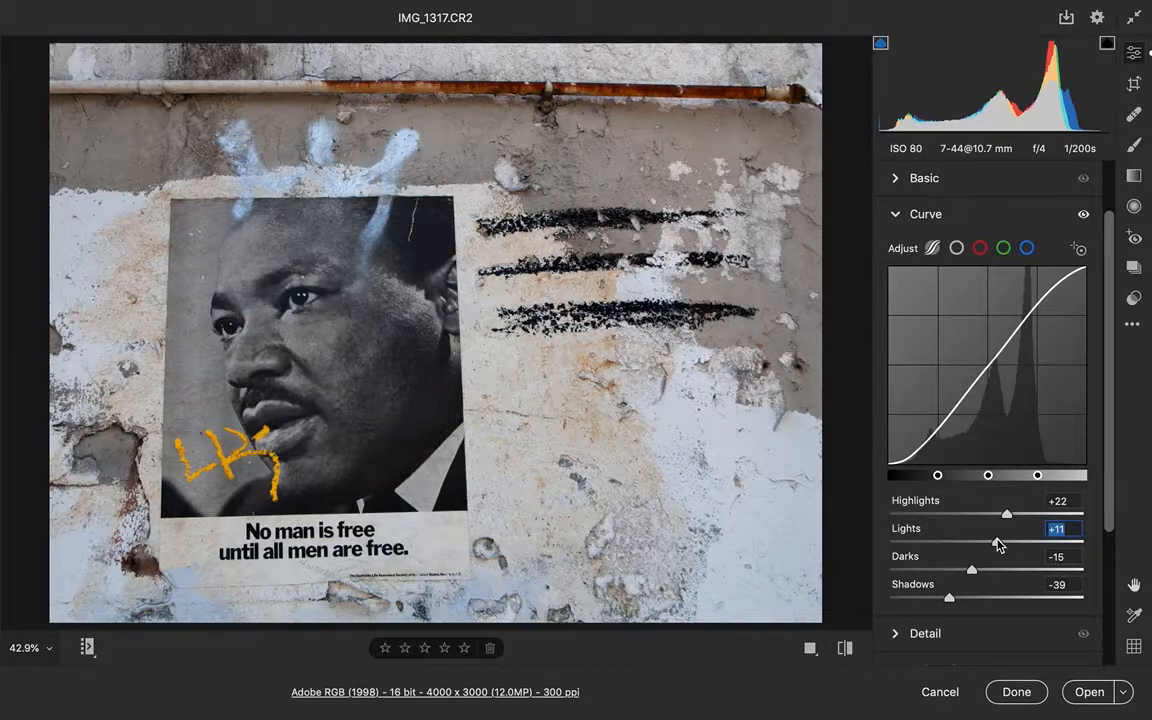
Step: Reset the parametric curve's Lights, Highlights, Darks and Shadows values to 0
double_click(998, 543)
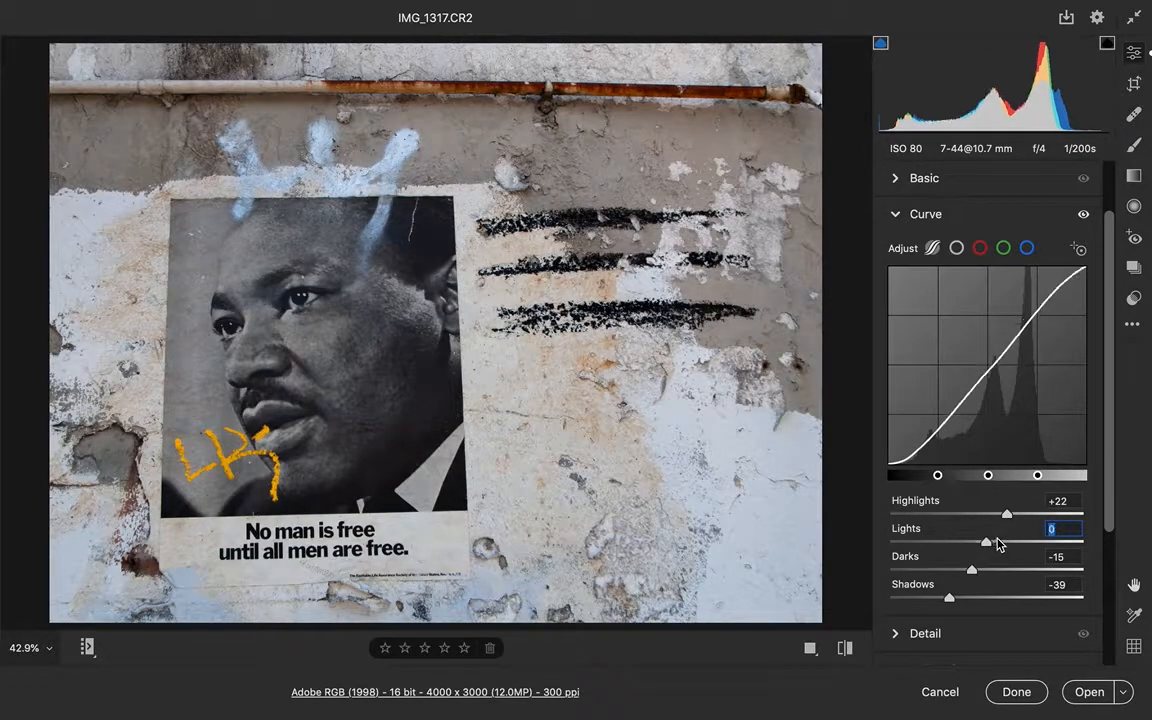
double_click(1006, 513)
double_click(971, 569)
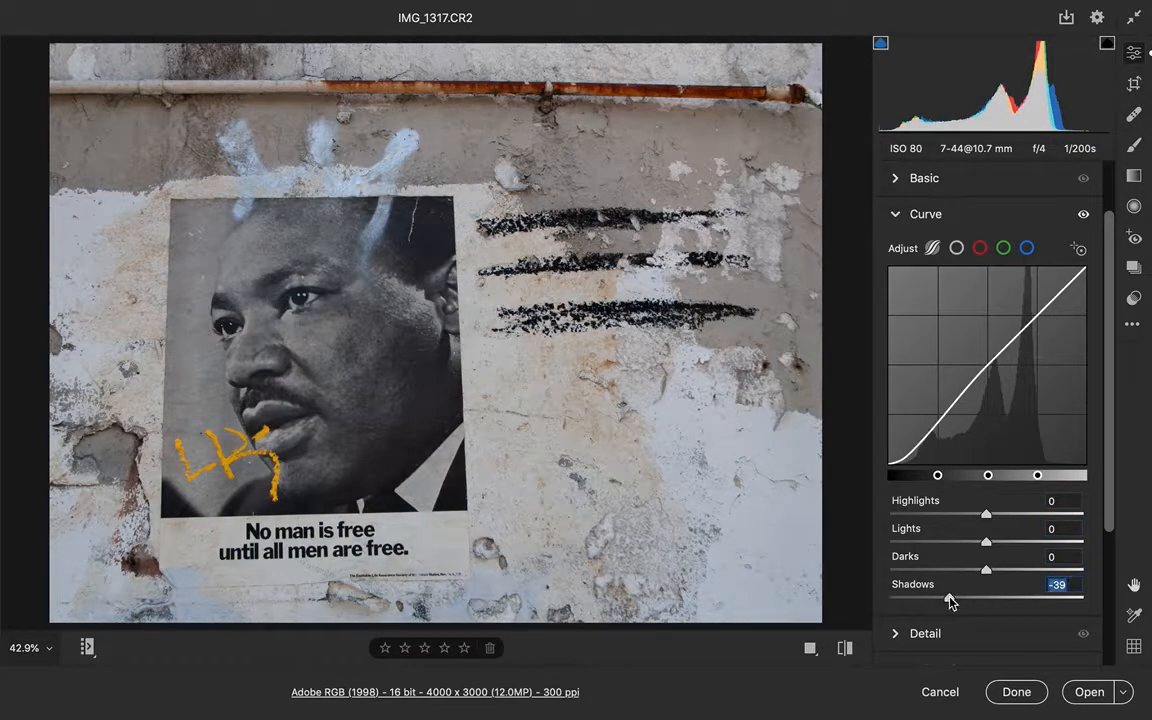
double_click(950, 598)
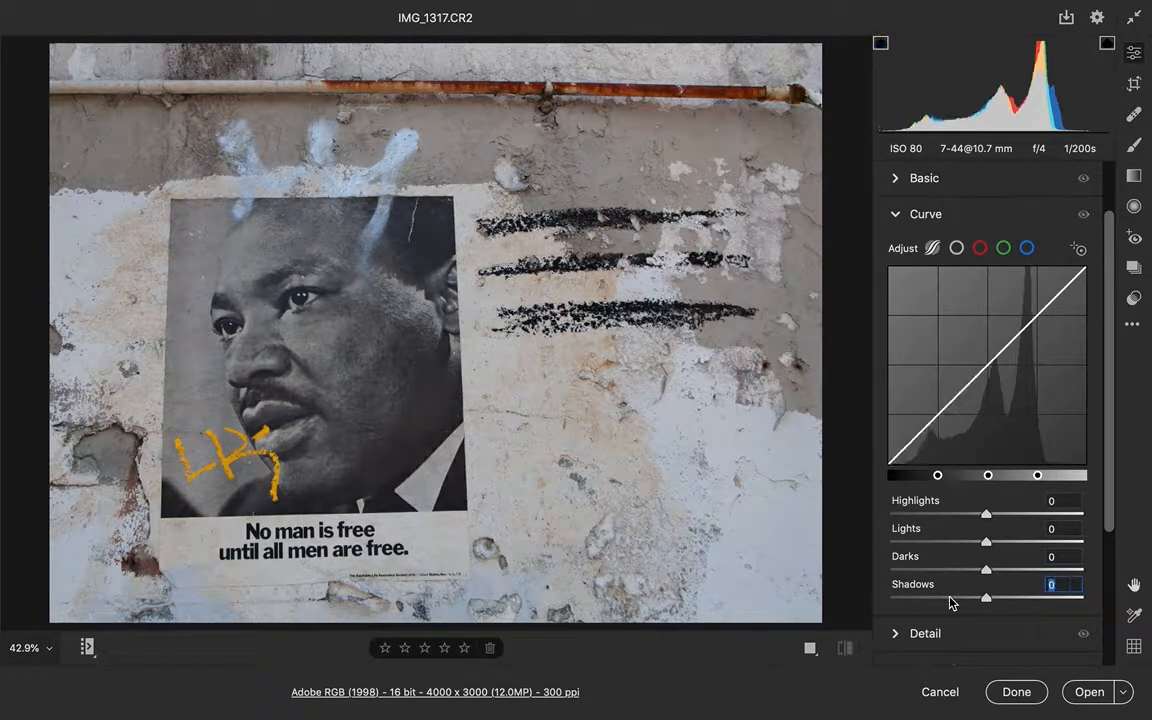
Step: Shape an S-shaped point curve with points at input 183/output 193, input 124/output 106 and input 54/output 39
click(956, 249)
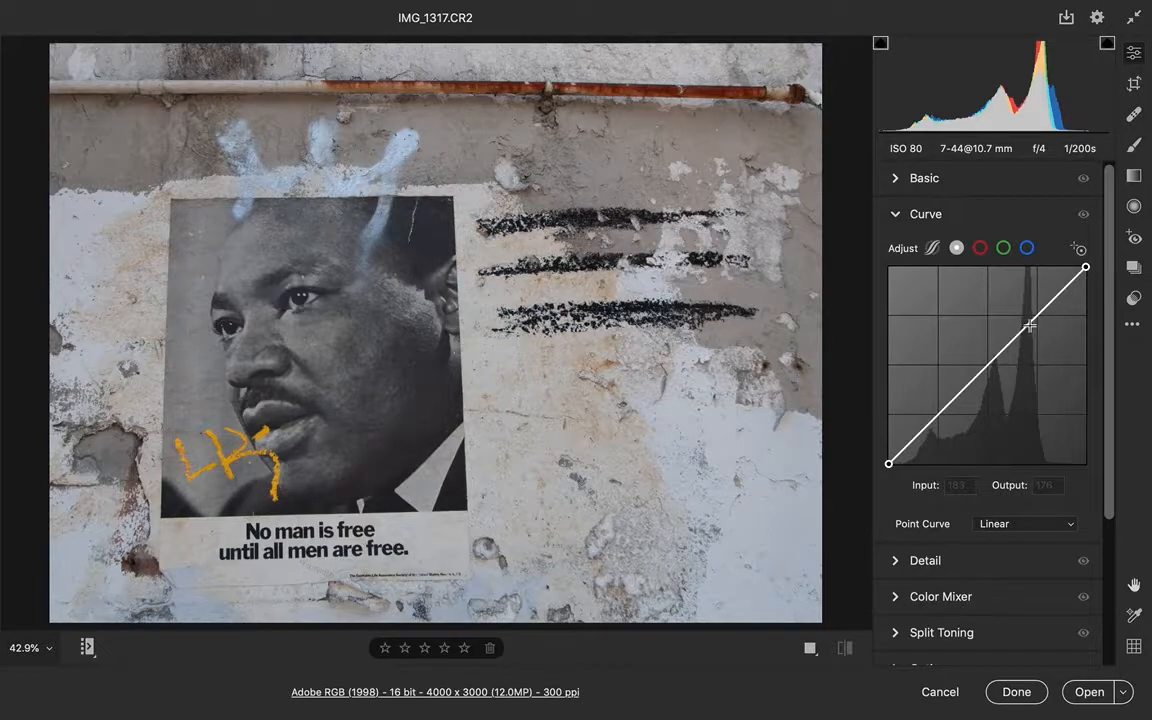
mouse_move(1029, 324)
mouse_down()
mouse_move(1029, 306)
mouse_move(1029, 318)
mouse_up()
mouse_move(921, 429)
mouse_down()
mouse_move(921, 417)
mouse_move(927, 431)
mouse_up()
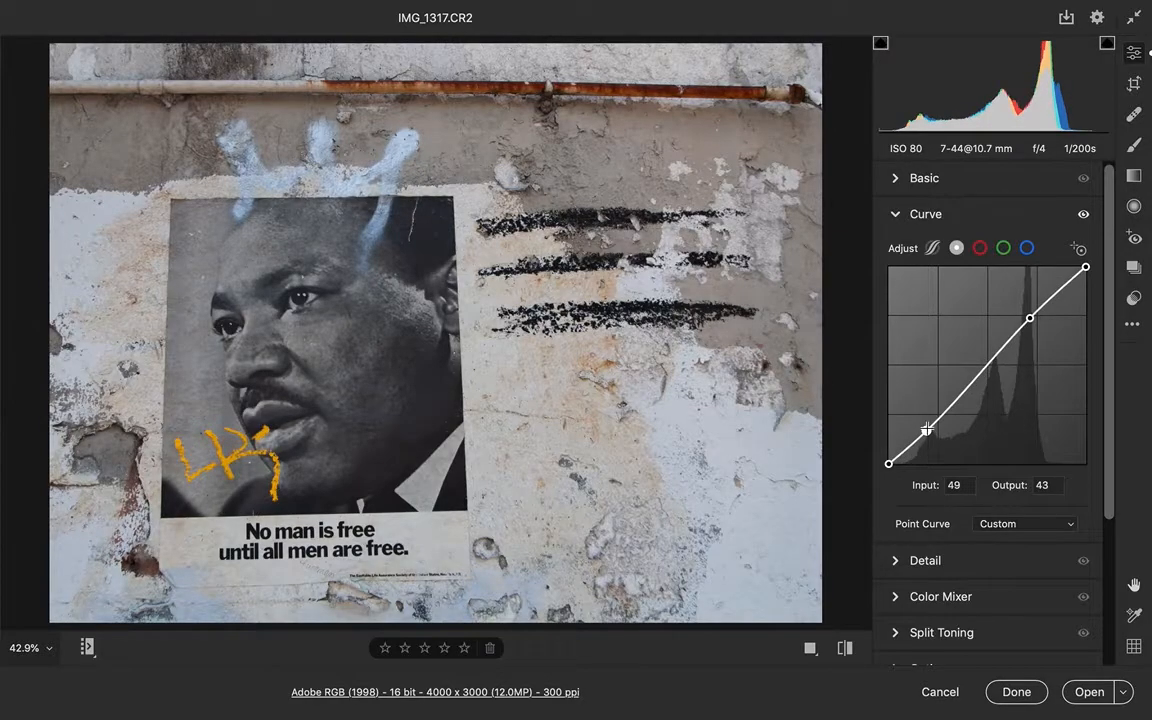
mouse_move(980, 372)
mouse_down()
mouse_move(980, 353)
mouse_move(987, 370)
mouse_up()
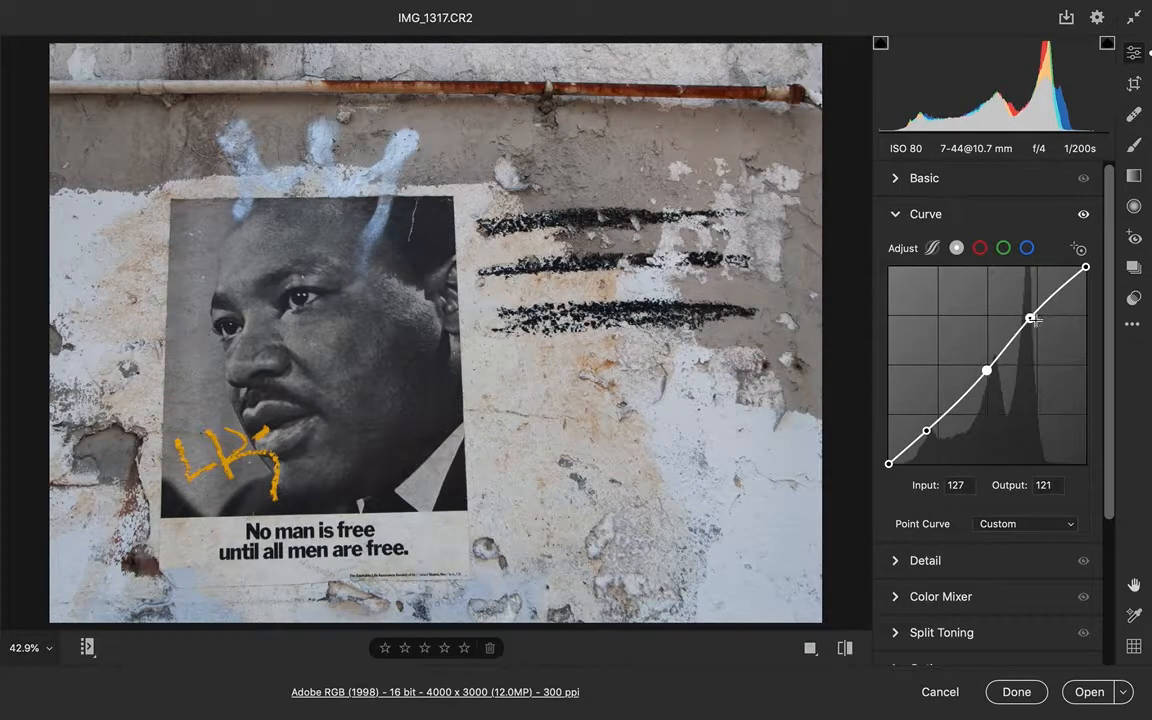
drag(1030, 318, 1029, 315)
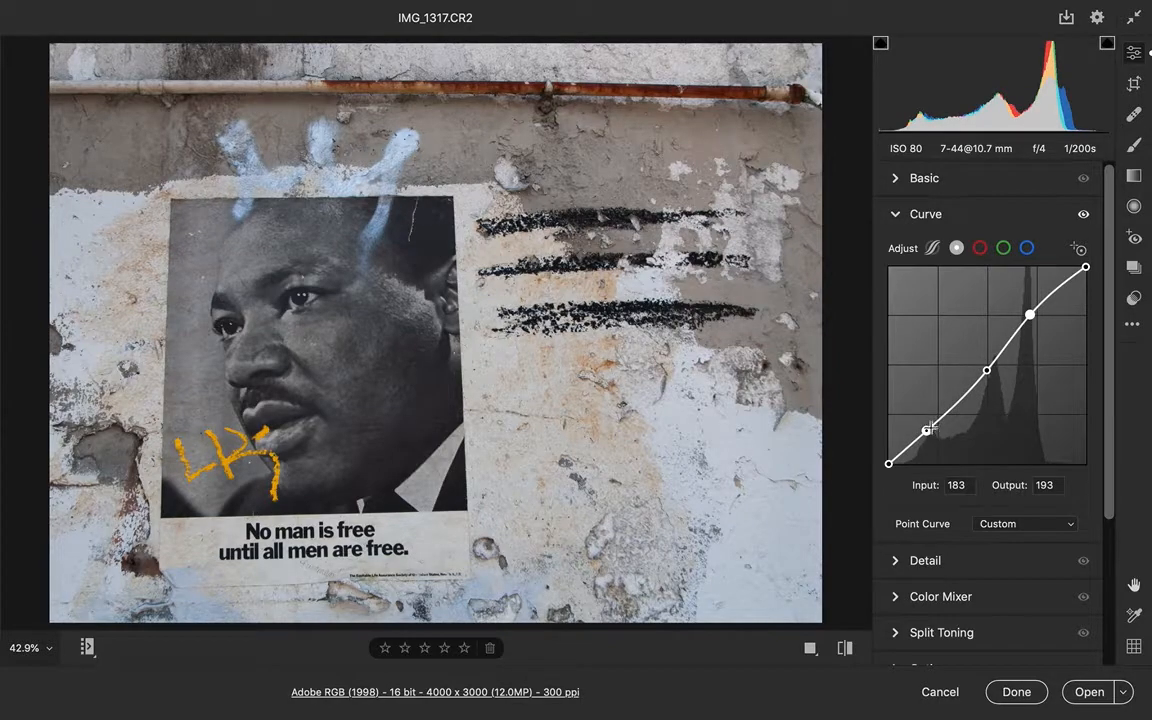
drag(926, 430, 931, 434)
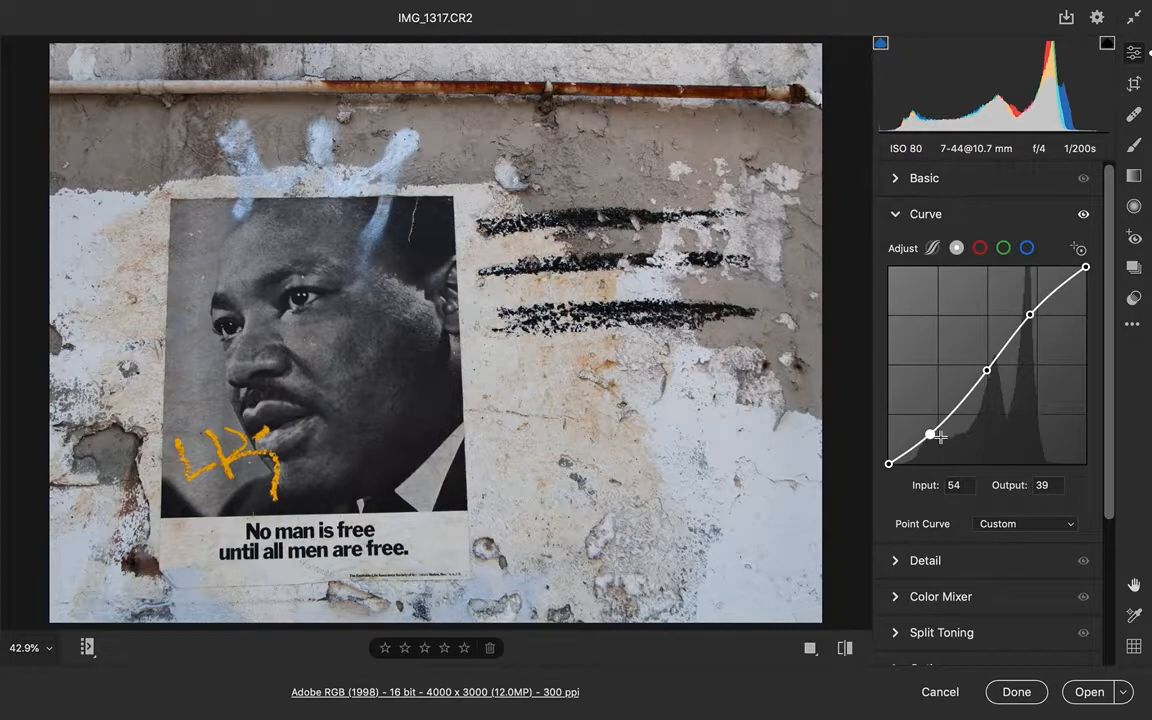
click(987, 371)
mouse_move(987, 372)
mouse_down()
mouse_move(985, 385)
mouse_move(988, 374)
mouse_up()
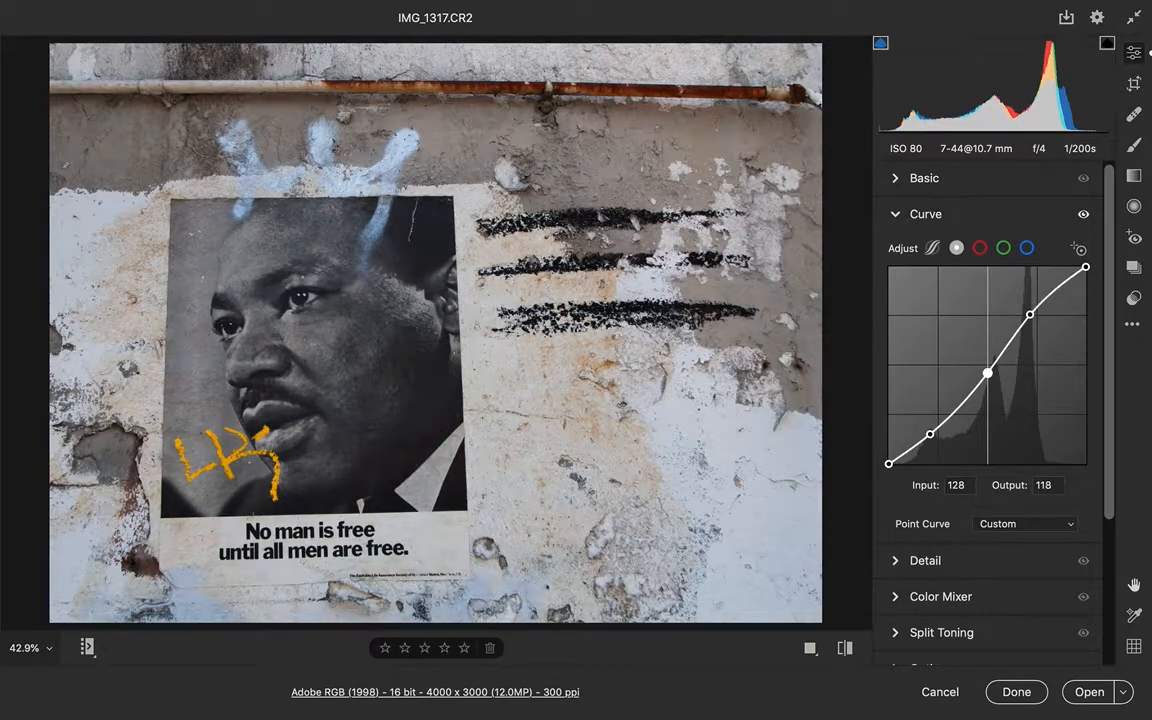
mouse_move(987, 373)
mouse_down()
mouse_move(1000, 349)
mouse_move(972, 380)
mouse_move(984, 382)
mouse_up()
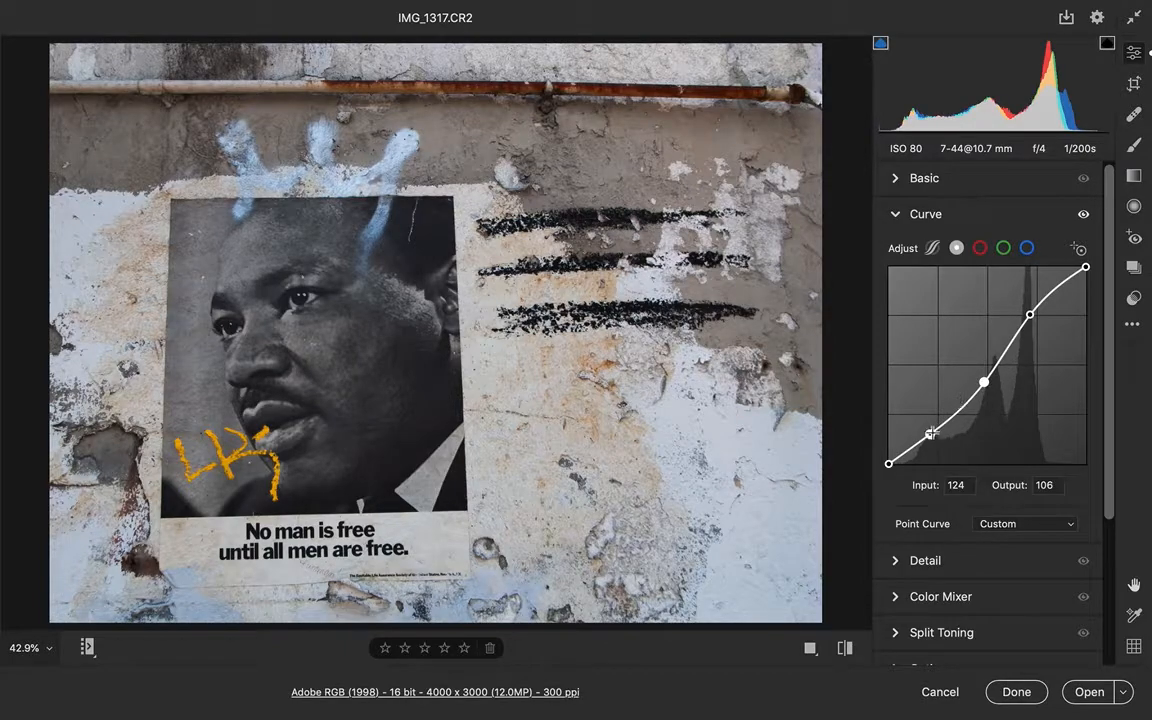
Step: Undo a trial reset of the point curve and close IMG_1317.CR2 without keeping its edits
double_click(1005, 355)
key(ctrl+z)
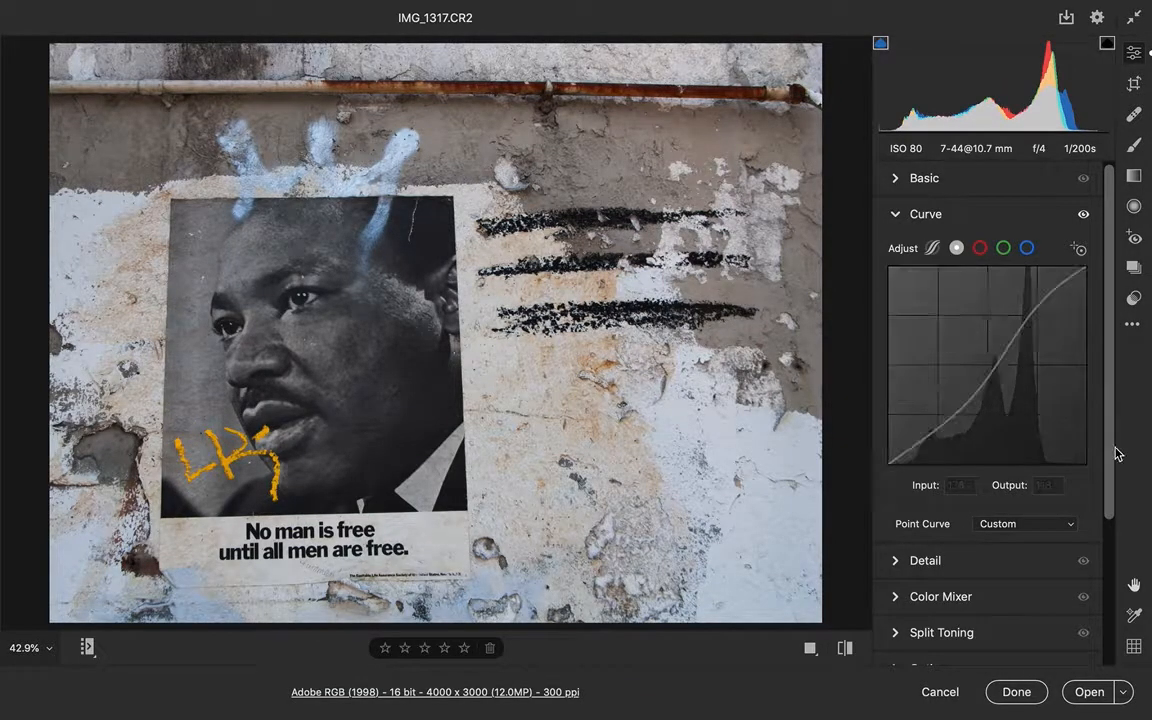
click(941, 692)
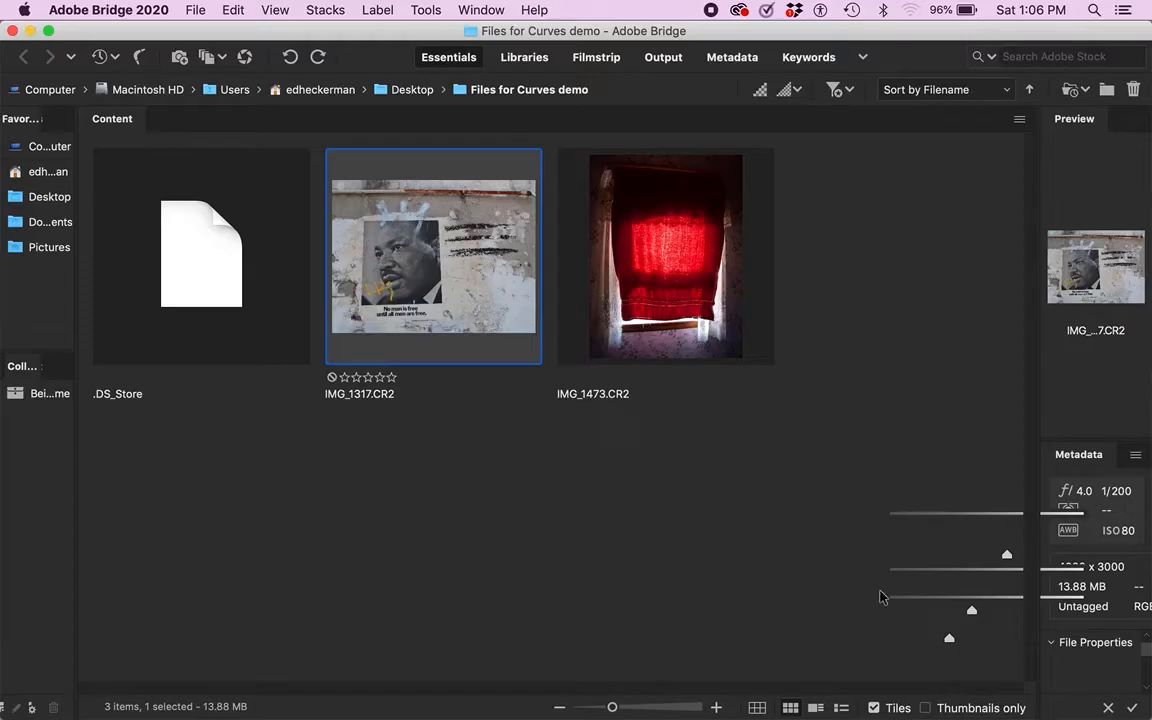
Step: Open IMG_1473.CR2 in Camera Raw and toggle the highlight clipping warning, leaving the point curve straight
click(682, 260)
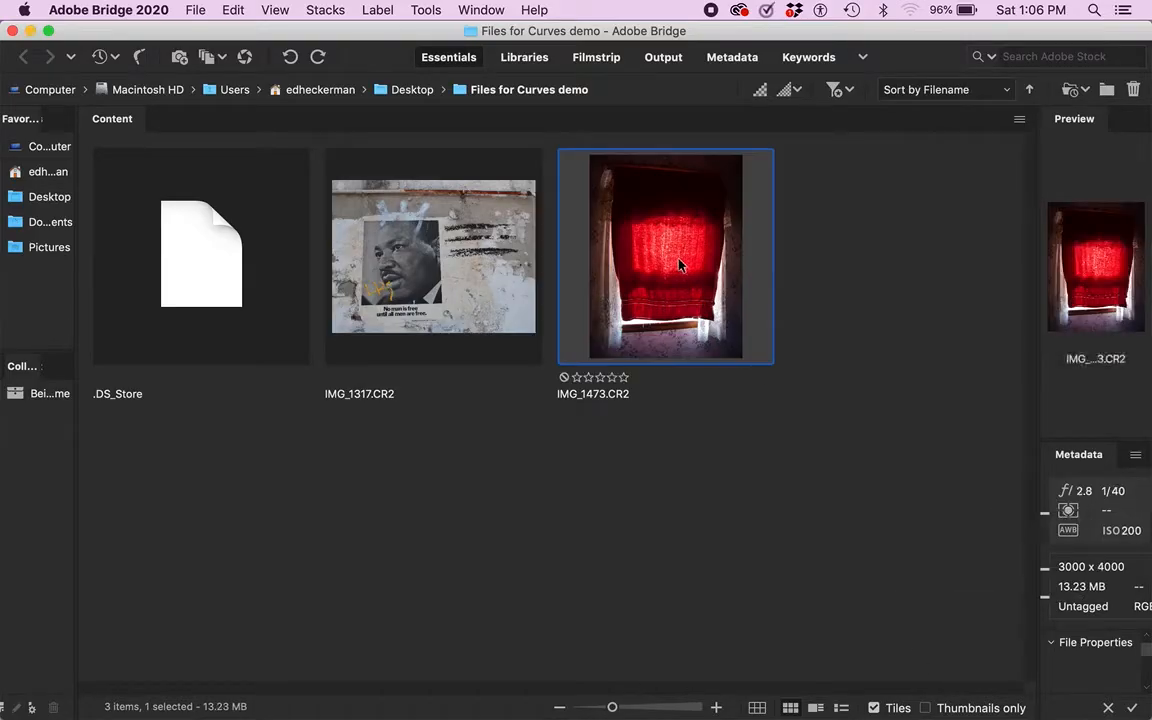
click(244, 57)
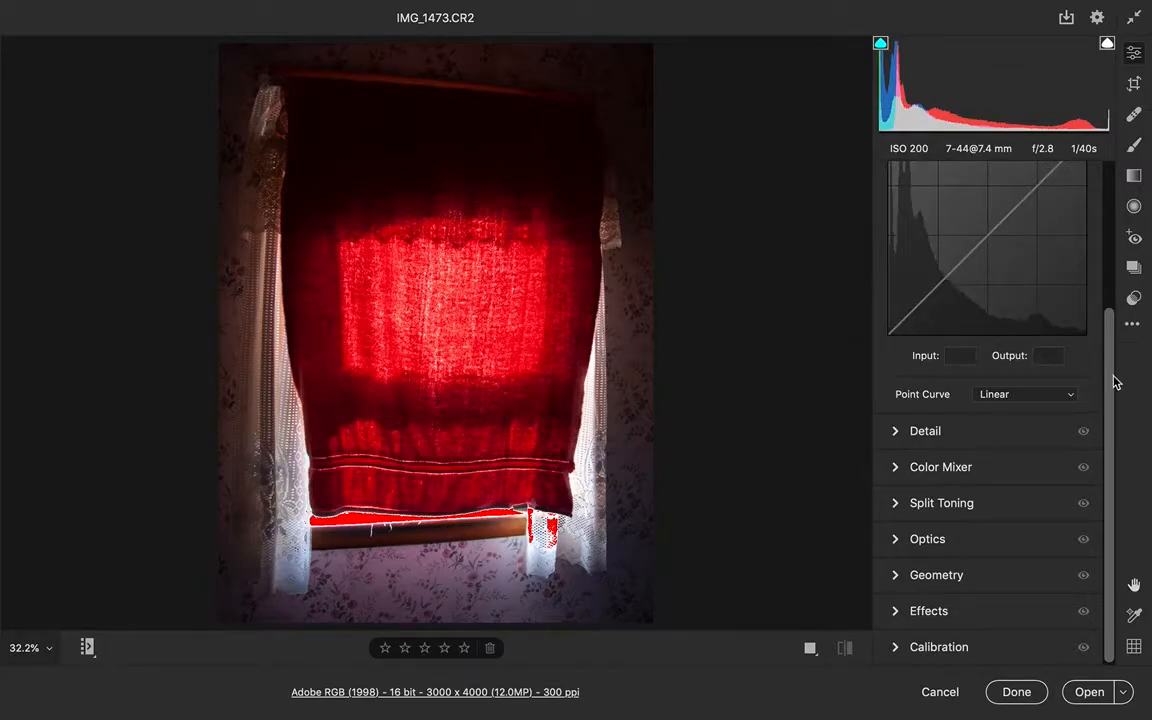
click(1107, 45)
click(1107, 45)
drag(1113, 327, 1048, 278)
double_click(1048, 278)
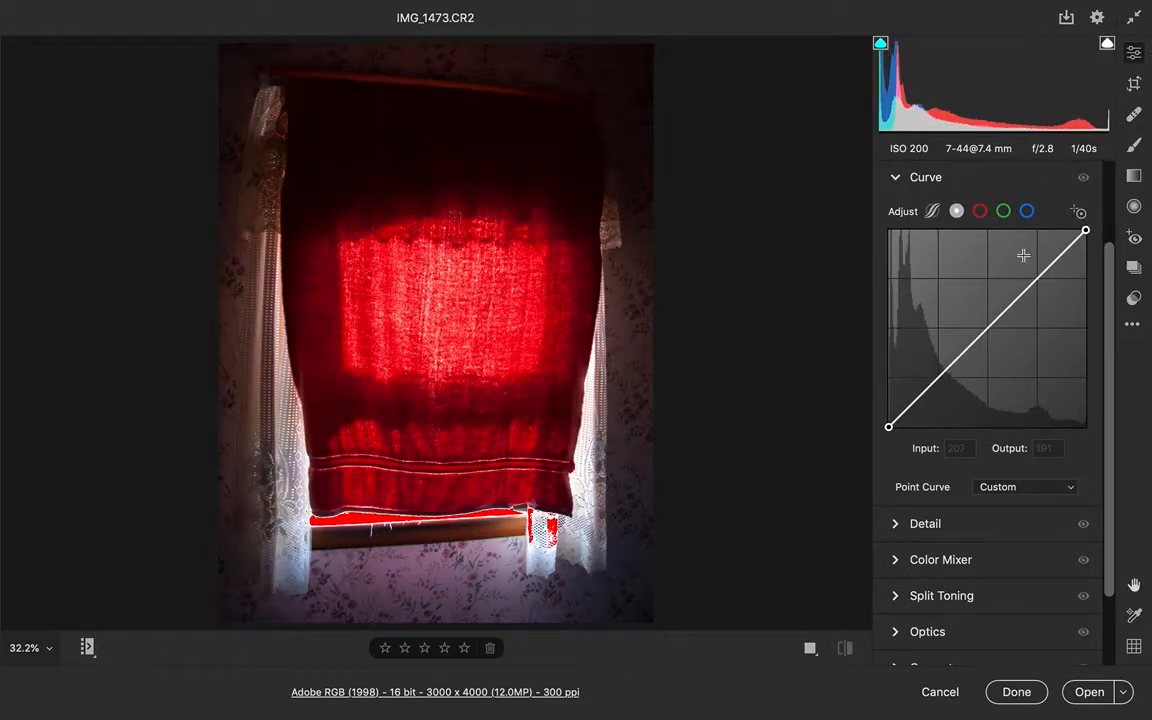
Step: Reduce the bright tones in the Basic adjustments by setting Whites to -36 and Highlights to -33
scroll(952, 200, up, 3)
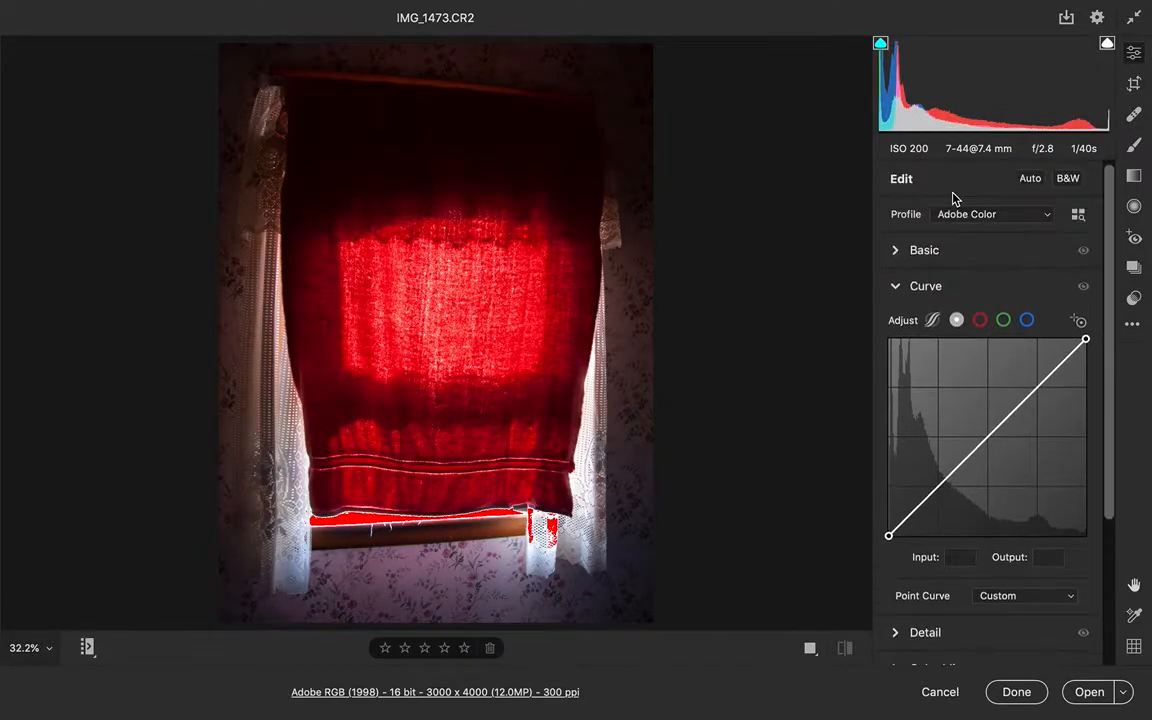
click(899, 250)
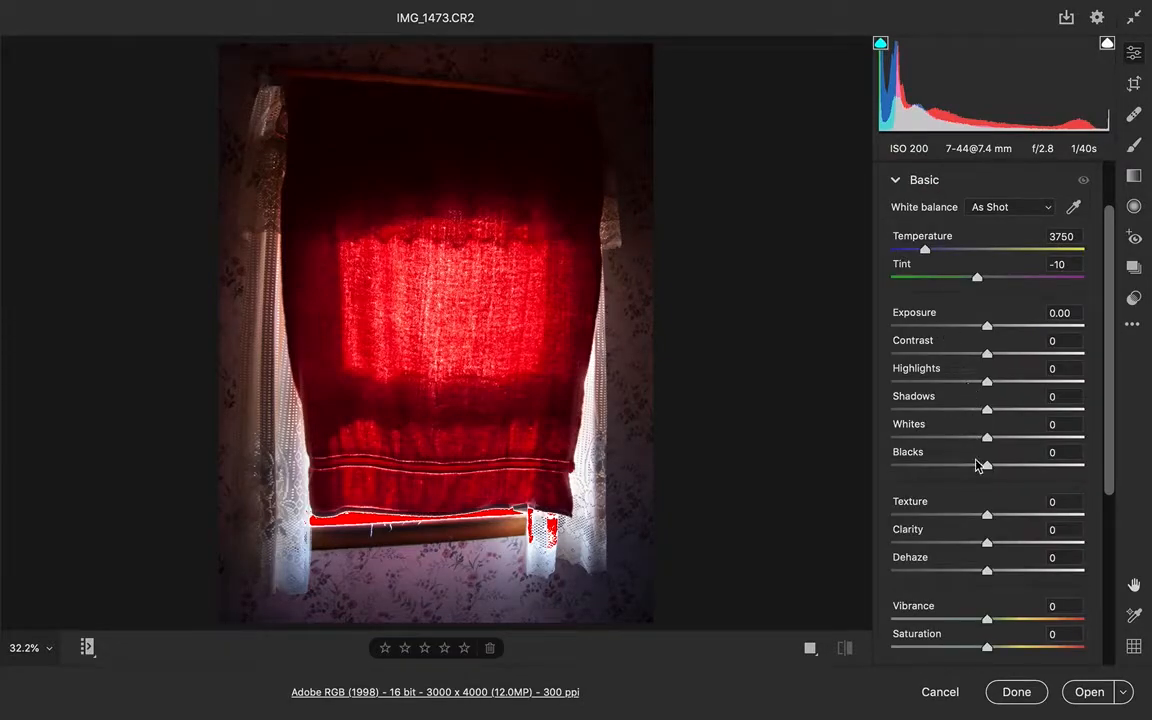
drag(987, 437, 953, 440)
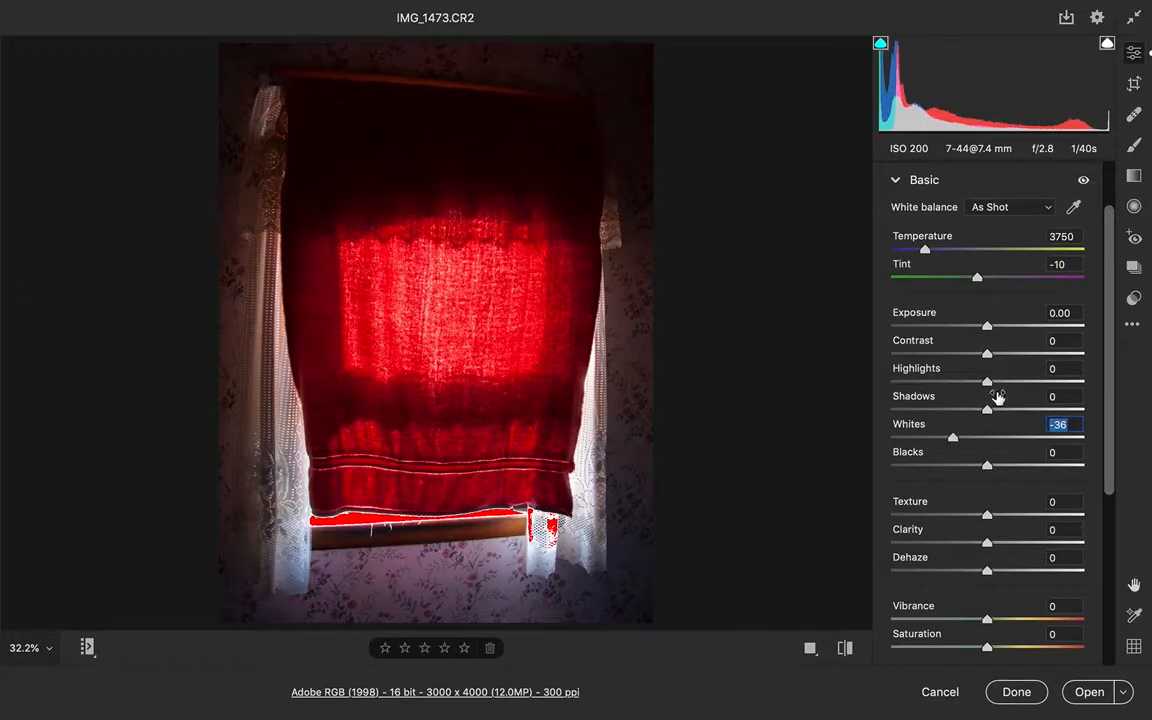
drag(986, 382, 955, 388)
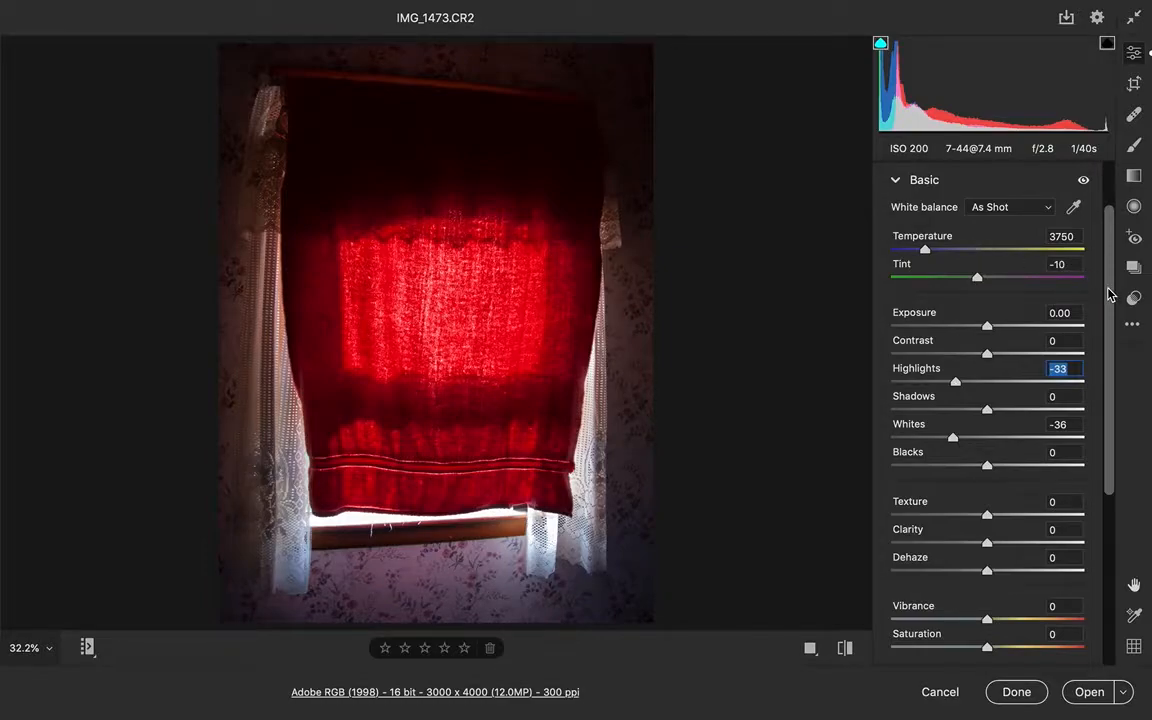
Step: Shape the point curve with a highlight point at input 198/output 185, a raised shadow point and a midtone point at input 125/output 130
click(896, 181)
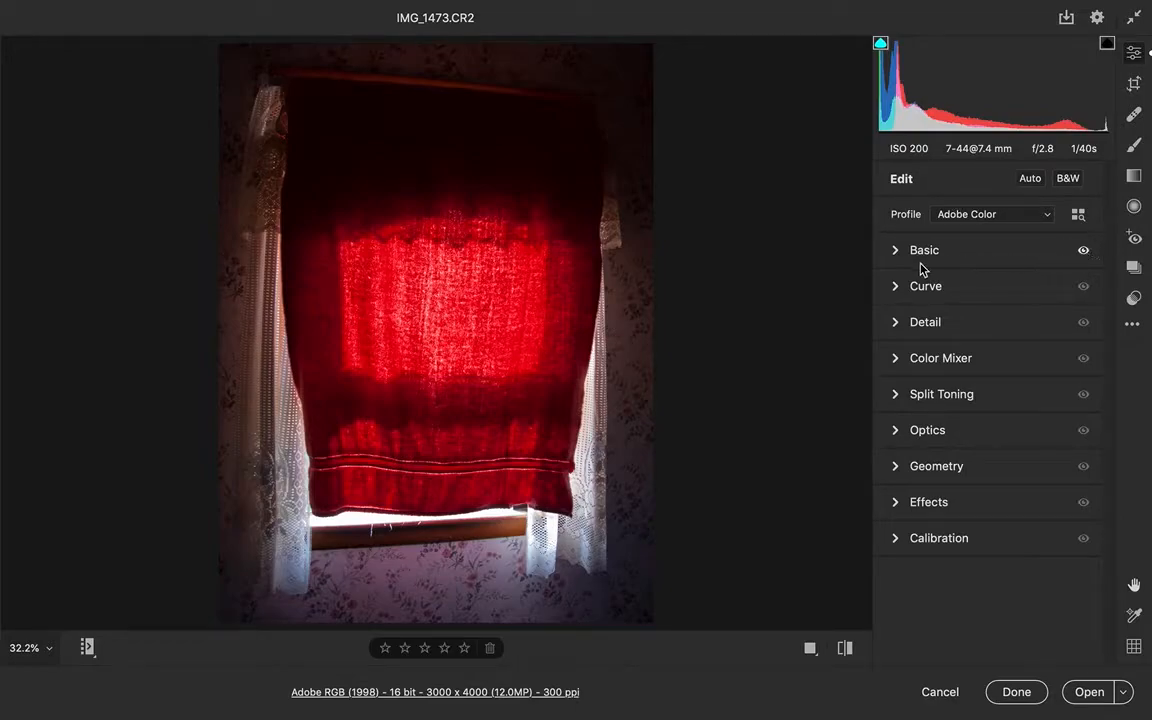
click(896, 287)
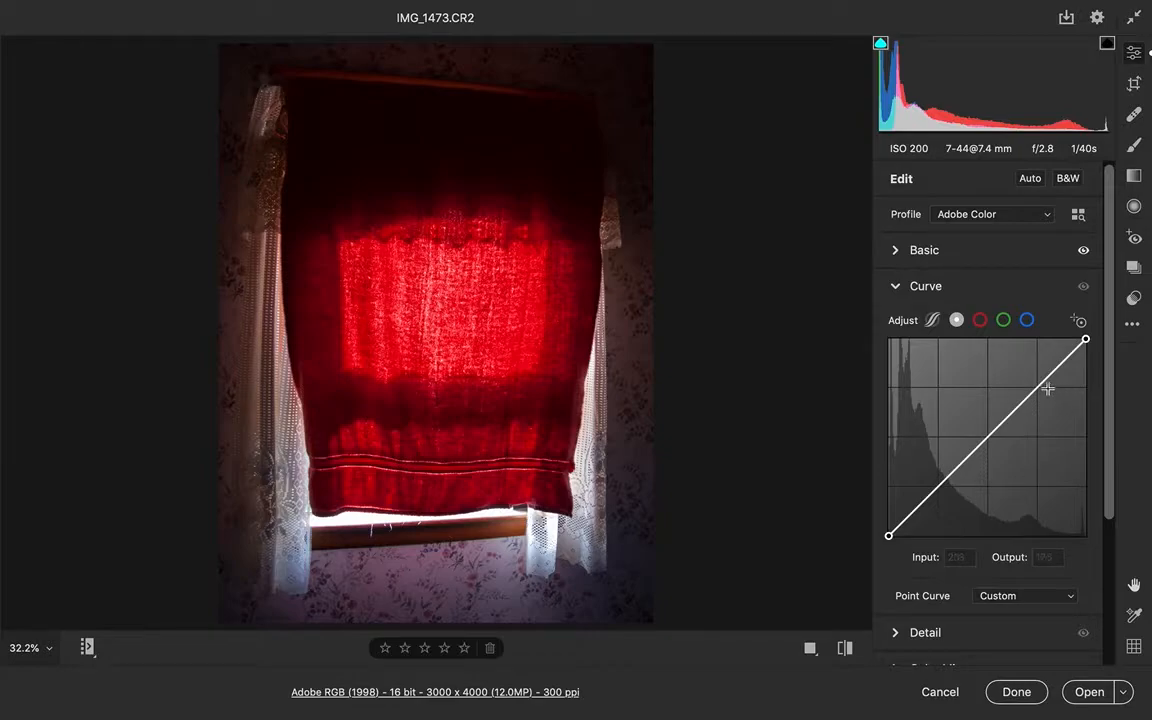
drag(1041, 386, 1041, 395)
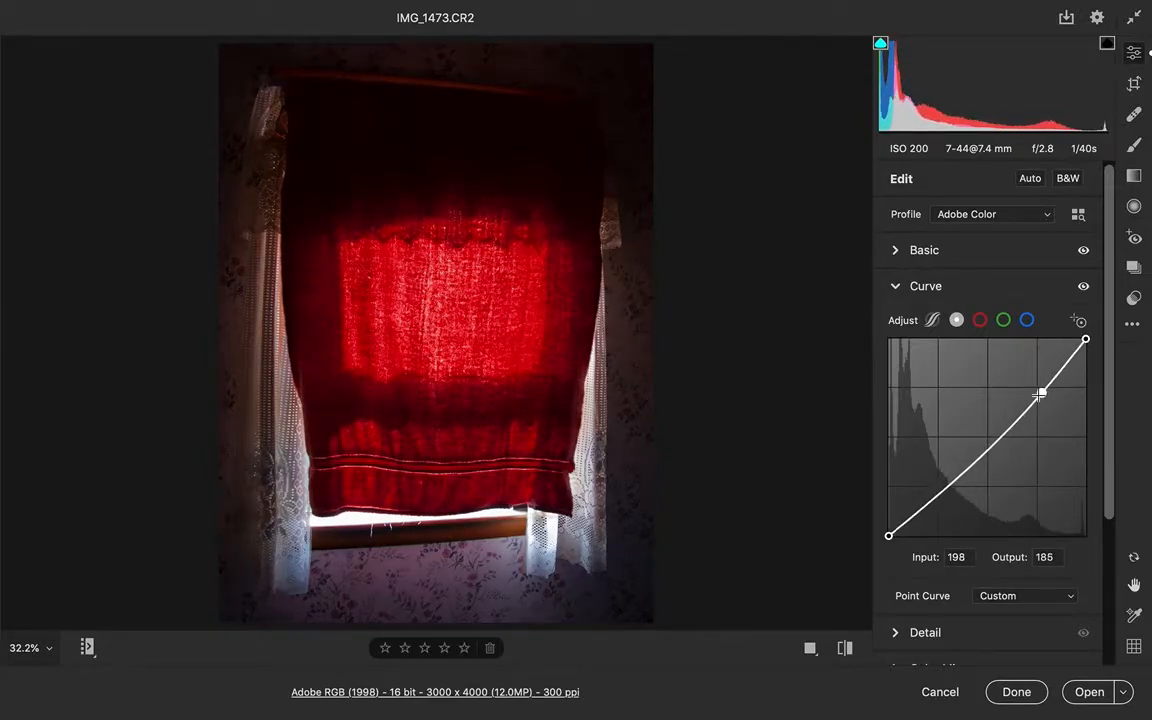
click(925, 507)
drag(925, 507, 921, 489)
click(989, 440)
drag(989, 440, 985, 435)
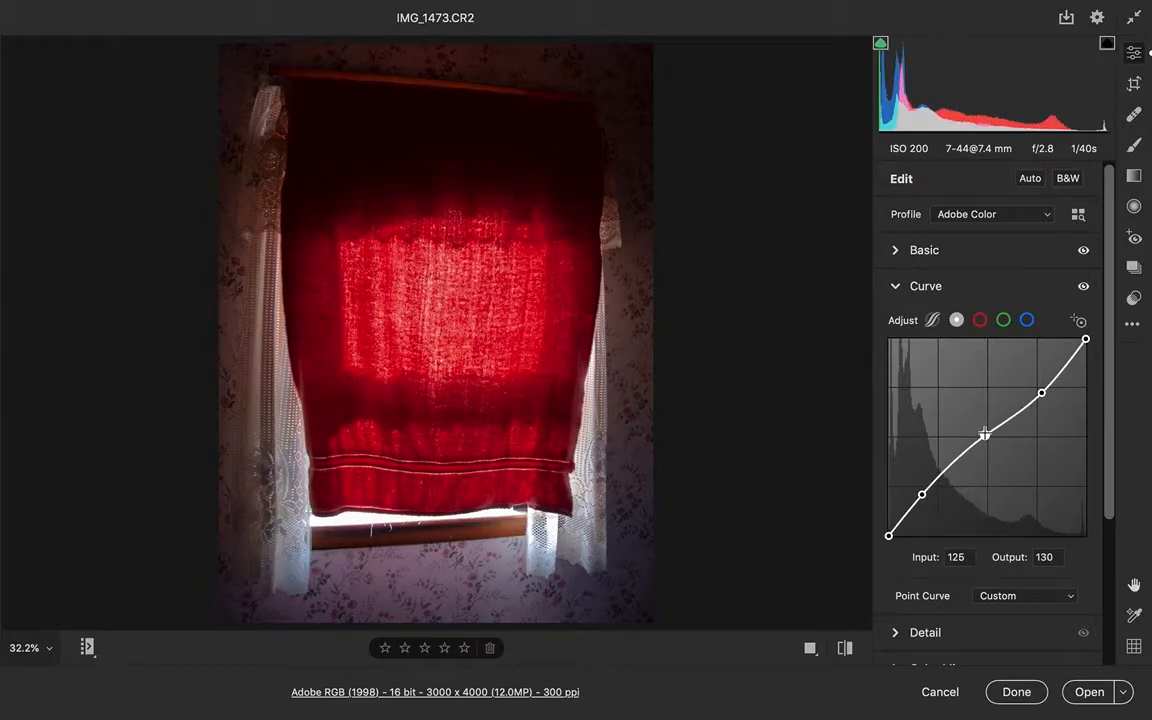
Step: Compare the edited photo with its reset state, and view the red, green and blue channel curves
double_click(1068, 377)
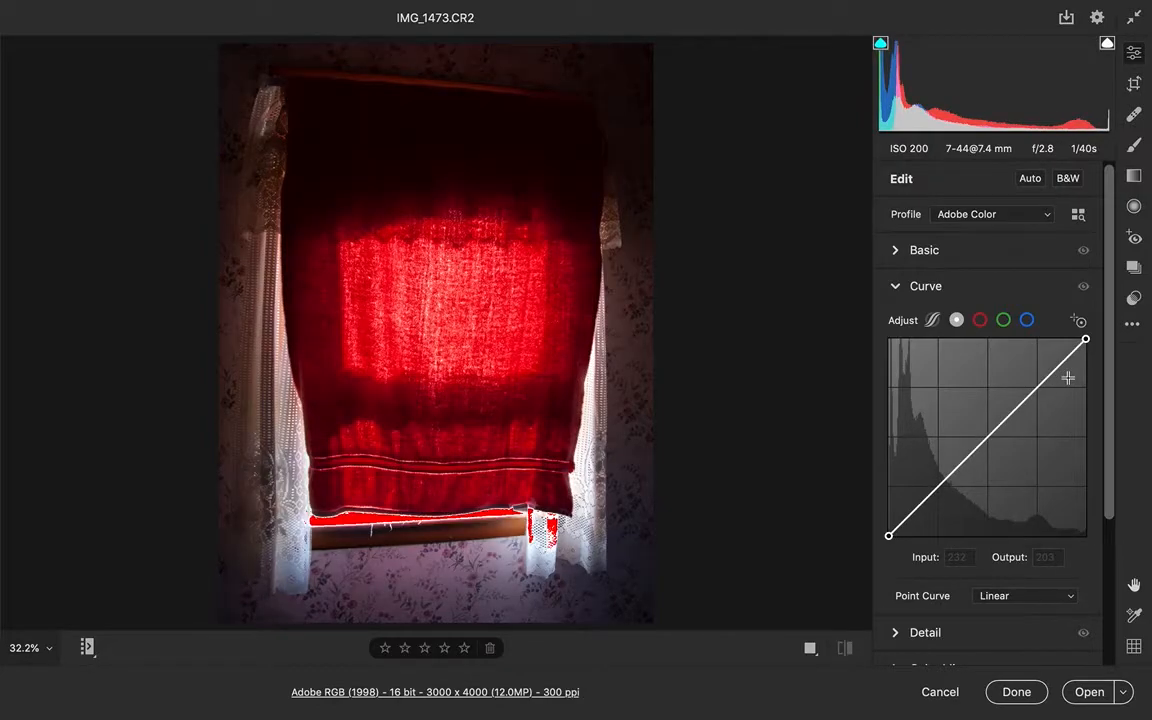
key(super+z)
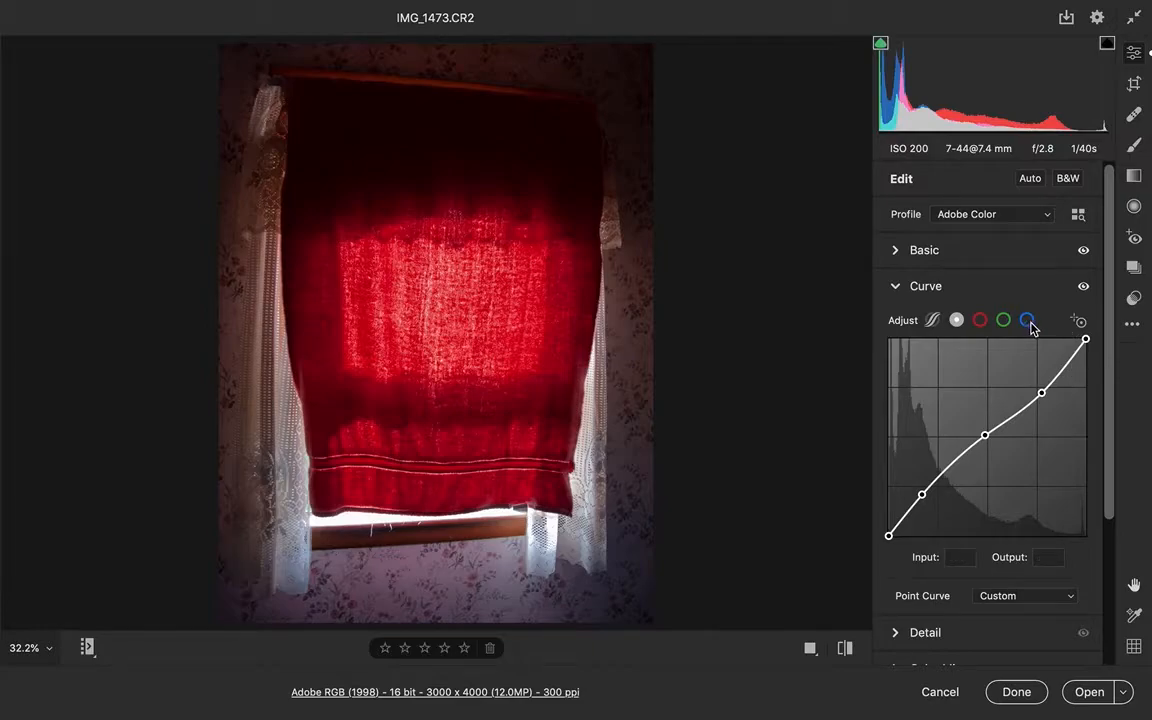
click(980, 320)
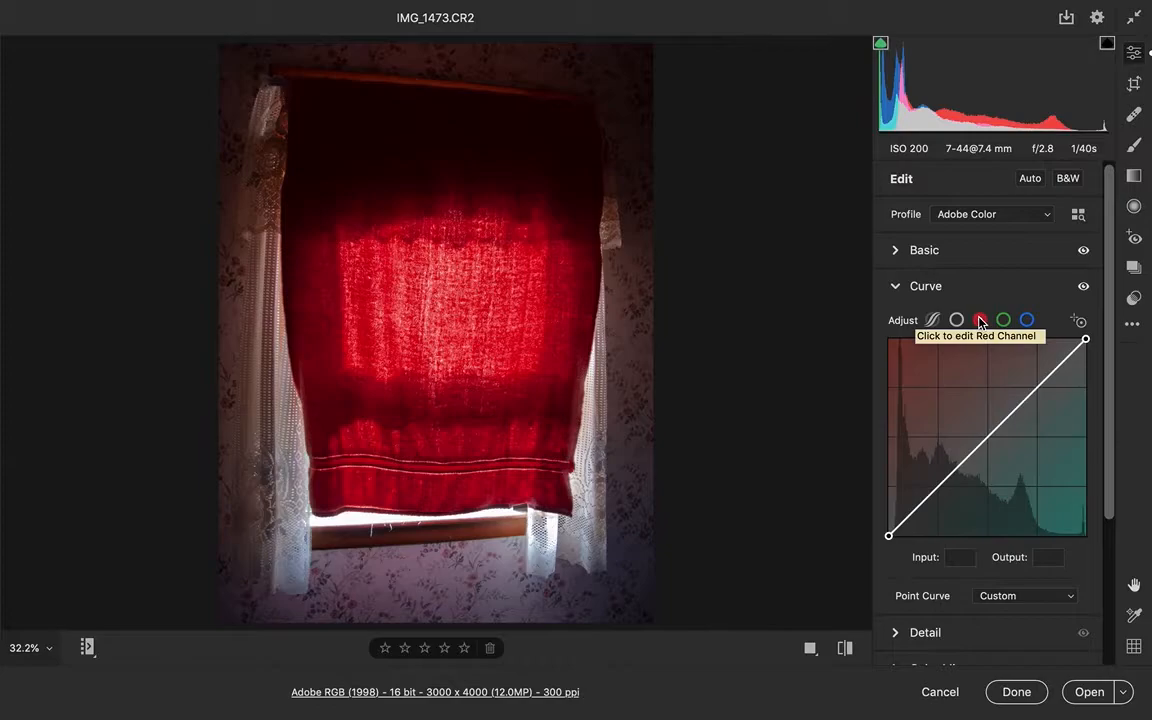
click(1003, 320)
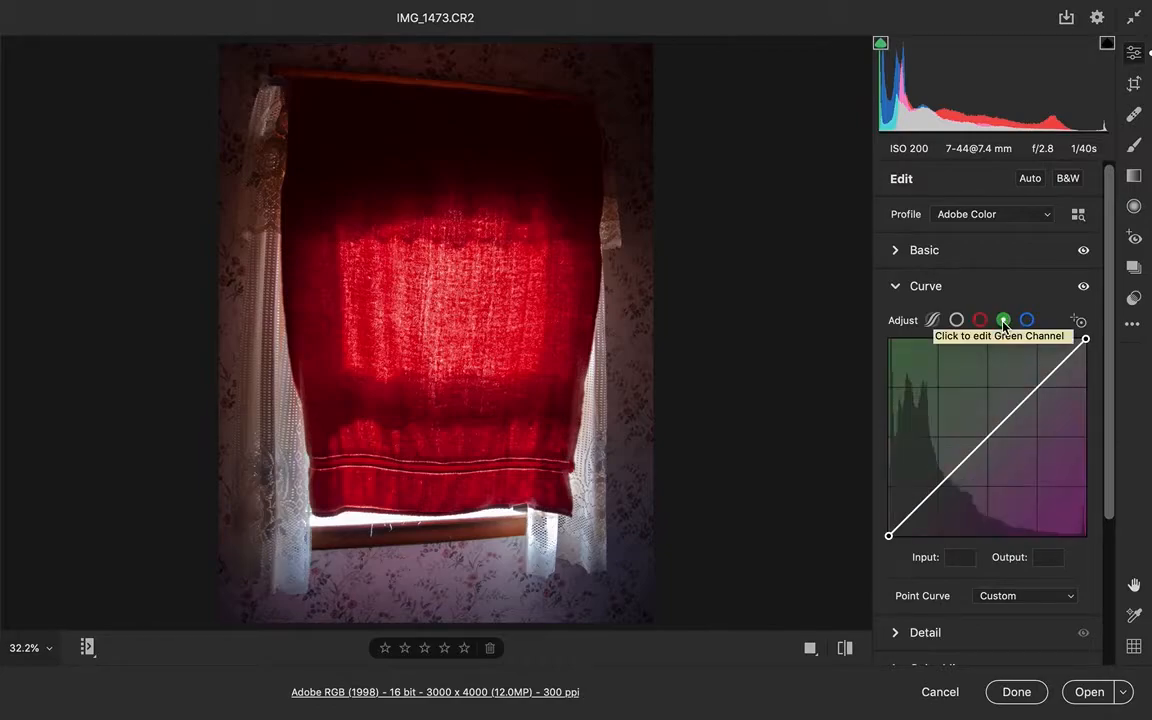
click(1029, 320)
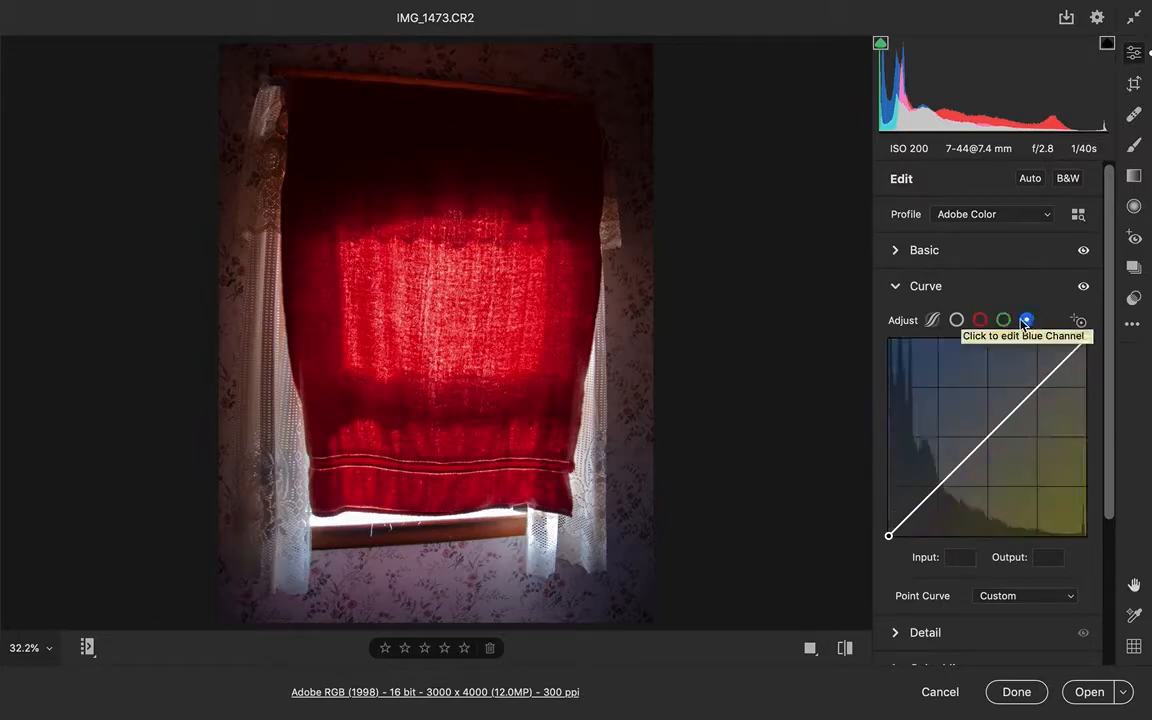
Step: Lower the midtones of the red channel curve with a point at input 132, output 116
click(980, 320)
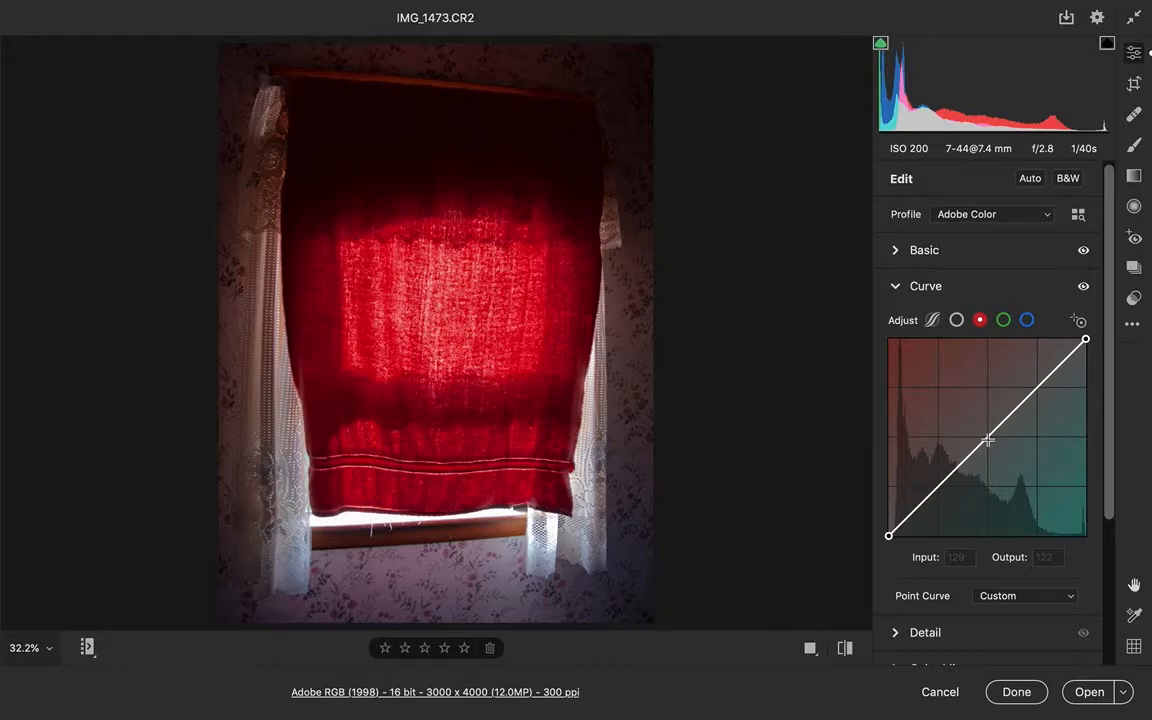
mouse_move(987, 440)
mouse_down()
mouse_move(981, 415)
mouse_move(989, 445)
mouse_up()
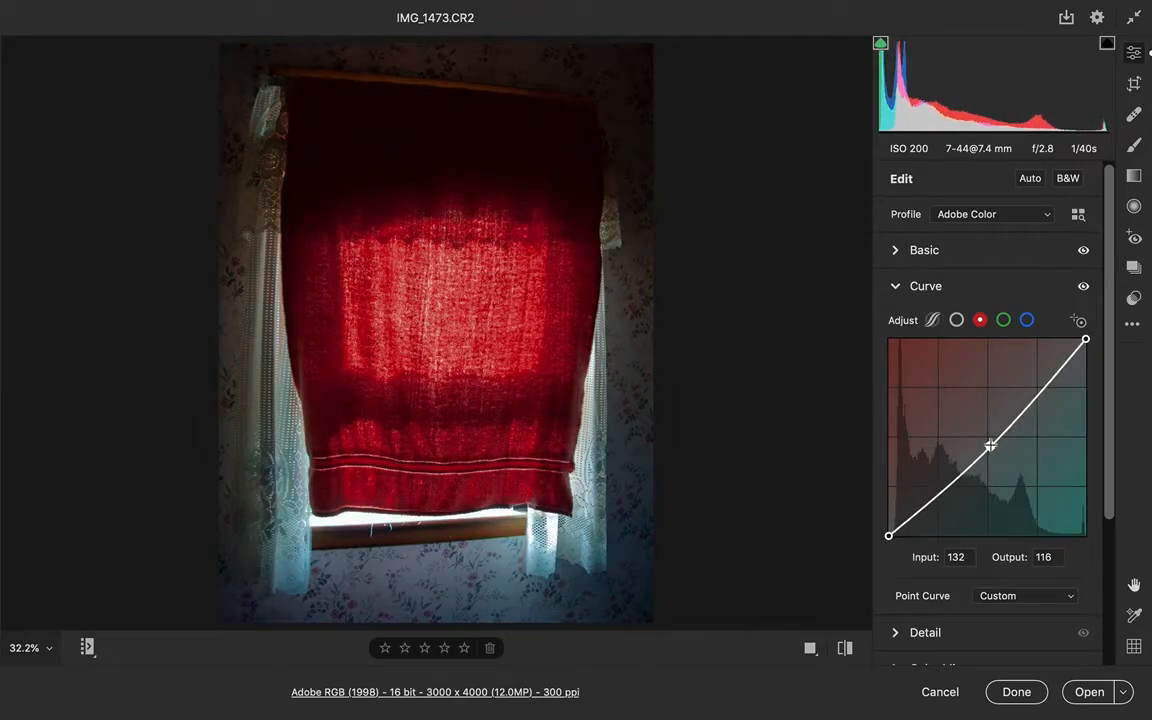
Step: Remove the red channel curve's midtone point, and try lowering the green channel's midtones with a point at input 139, output 118
double_click(989, 445)
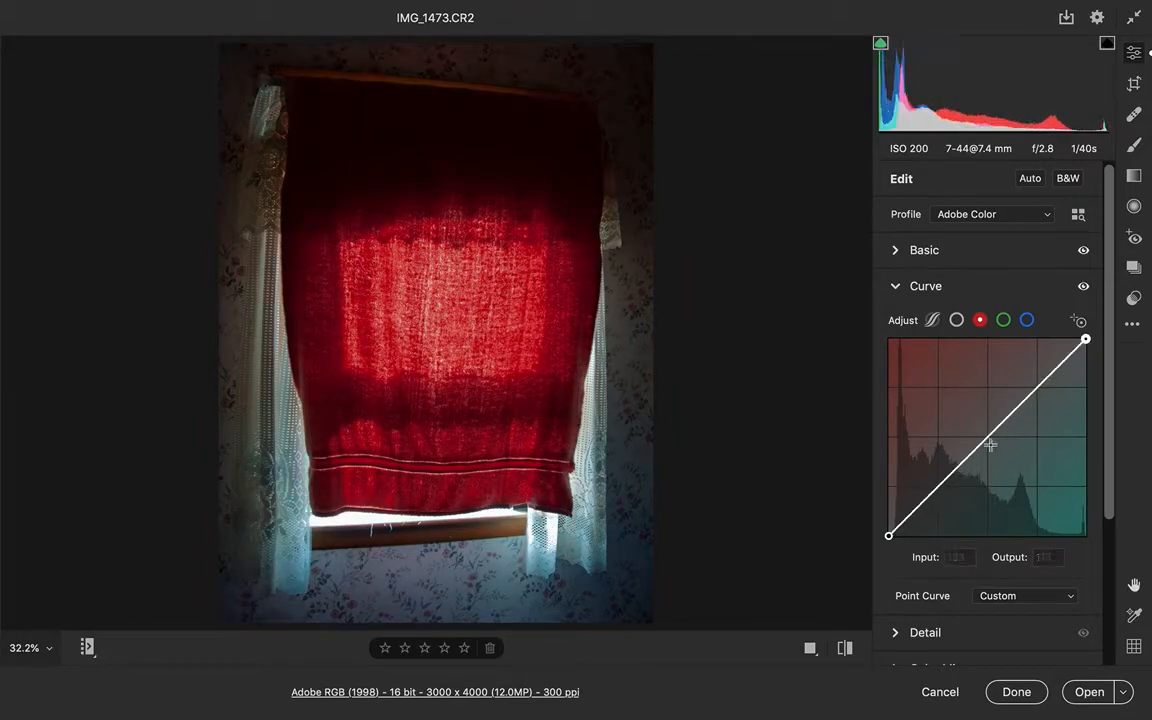
click(1004, 321)
mouse_move(994, 437)
mouse_down()
mouse_move(984, 426)
mouse_move(996, 446)
mouse_up()
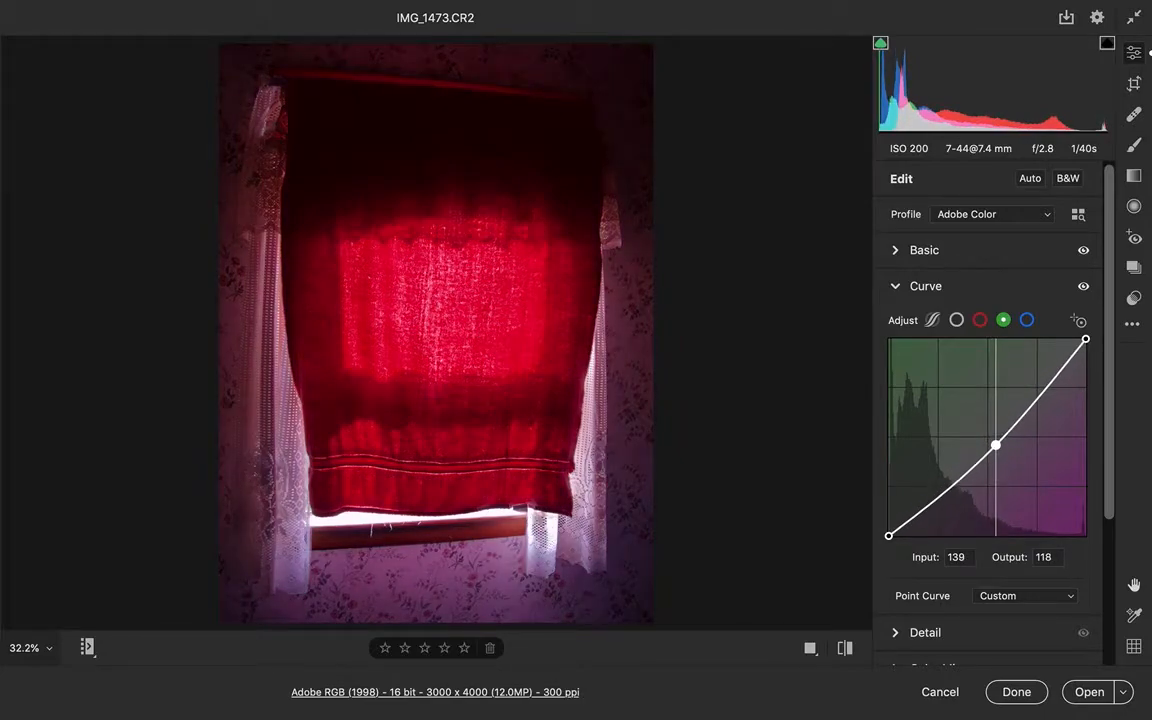
key(Delete)
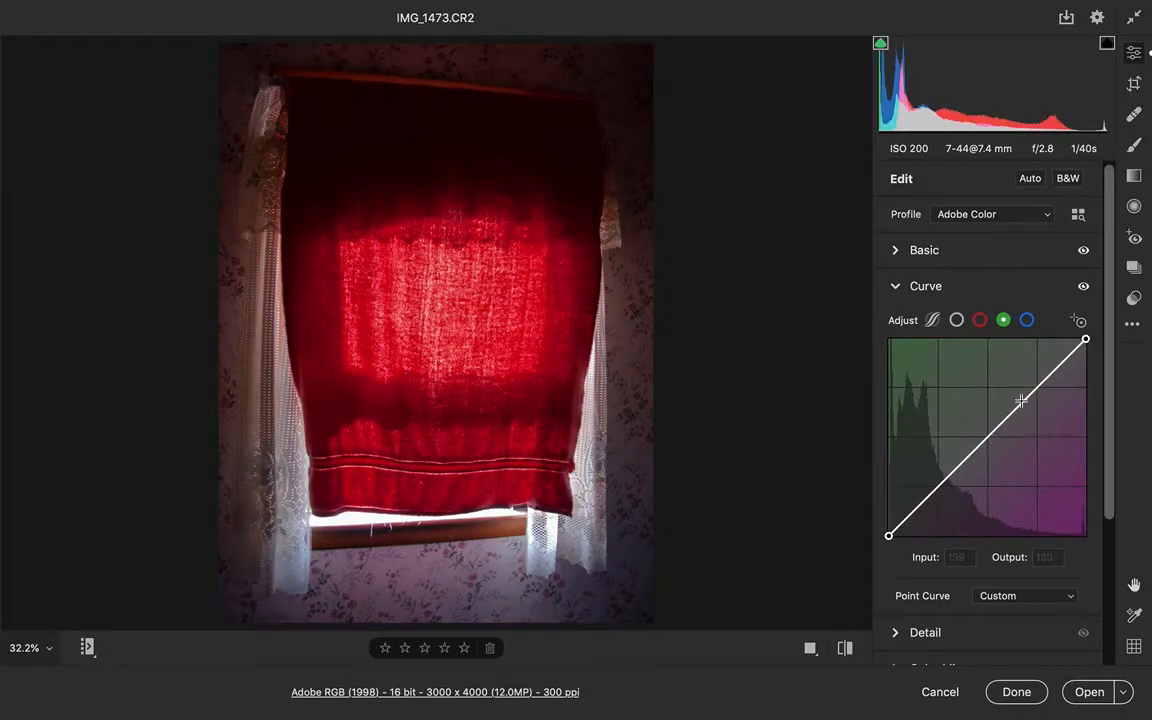
Step: Try a midtone point at input 133, output 132 on the blue channel curve, and remove it
click(1027, 320)
mouse_move(991, 445)
mouse_down()
mouse_move(983, 419)
mouse_move(998, 447)
mouse_move(987, 422)
mouse_move(990, 434)
mouse_up()
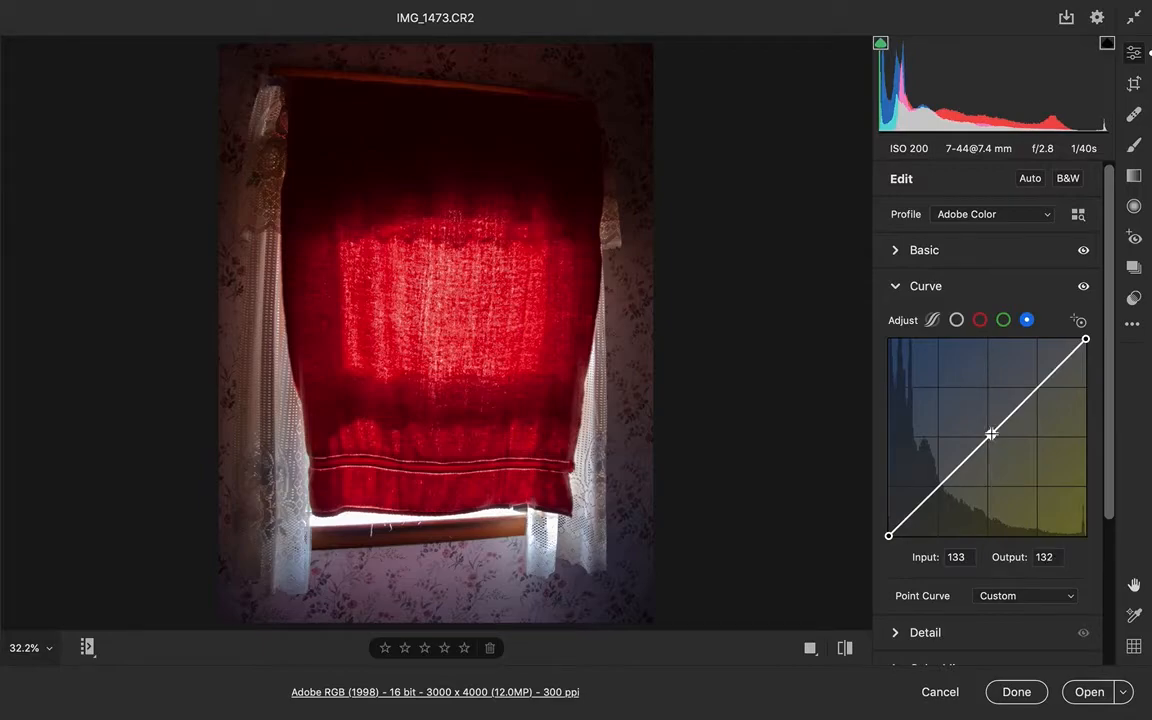
key(Delete)
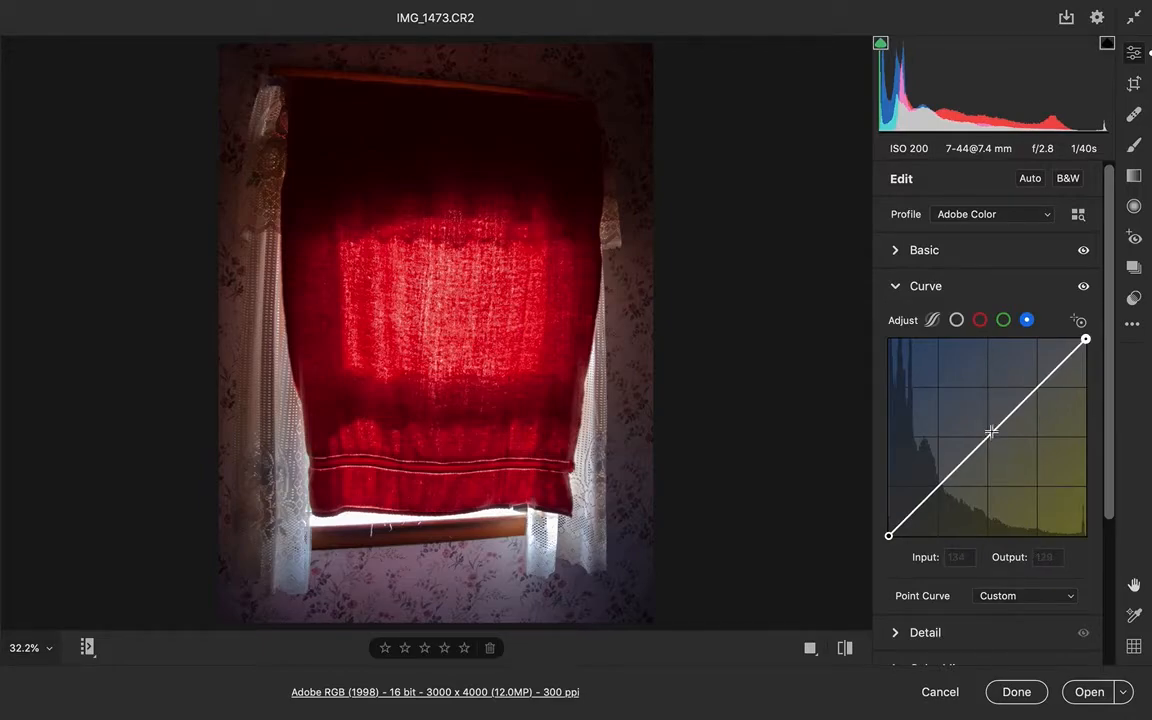
Step: Review the green and red channel curves and the composite point curve
click(1004, 322)
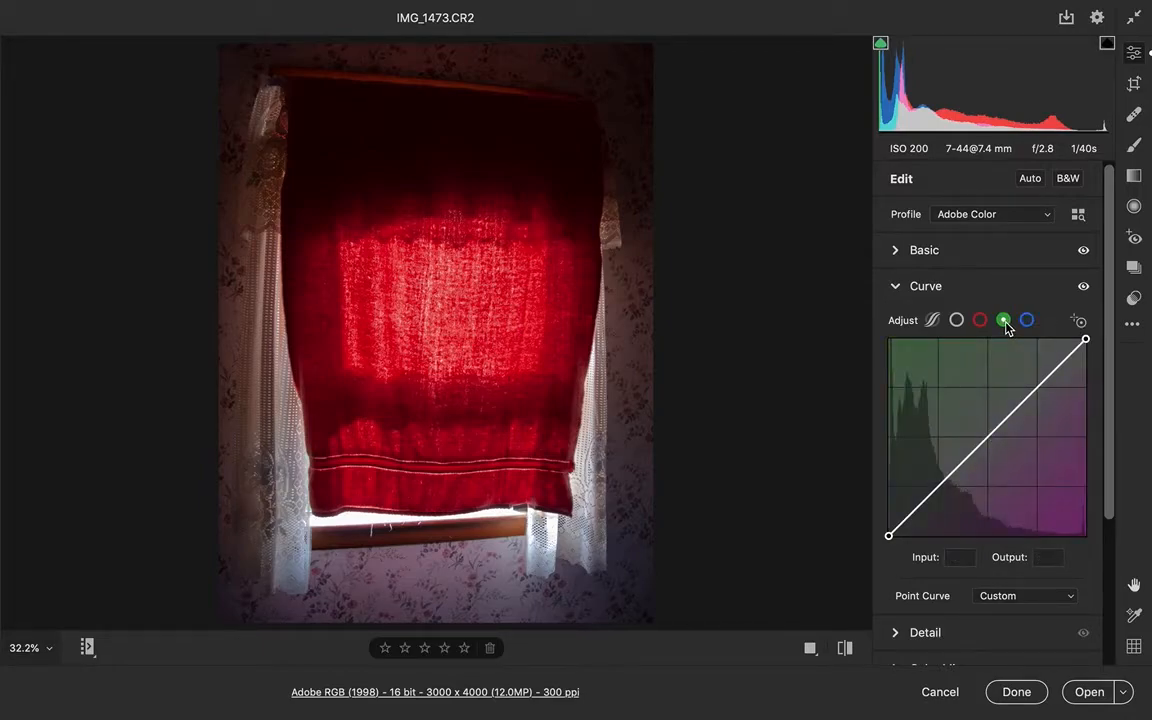
click(980, 321)
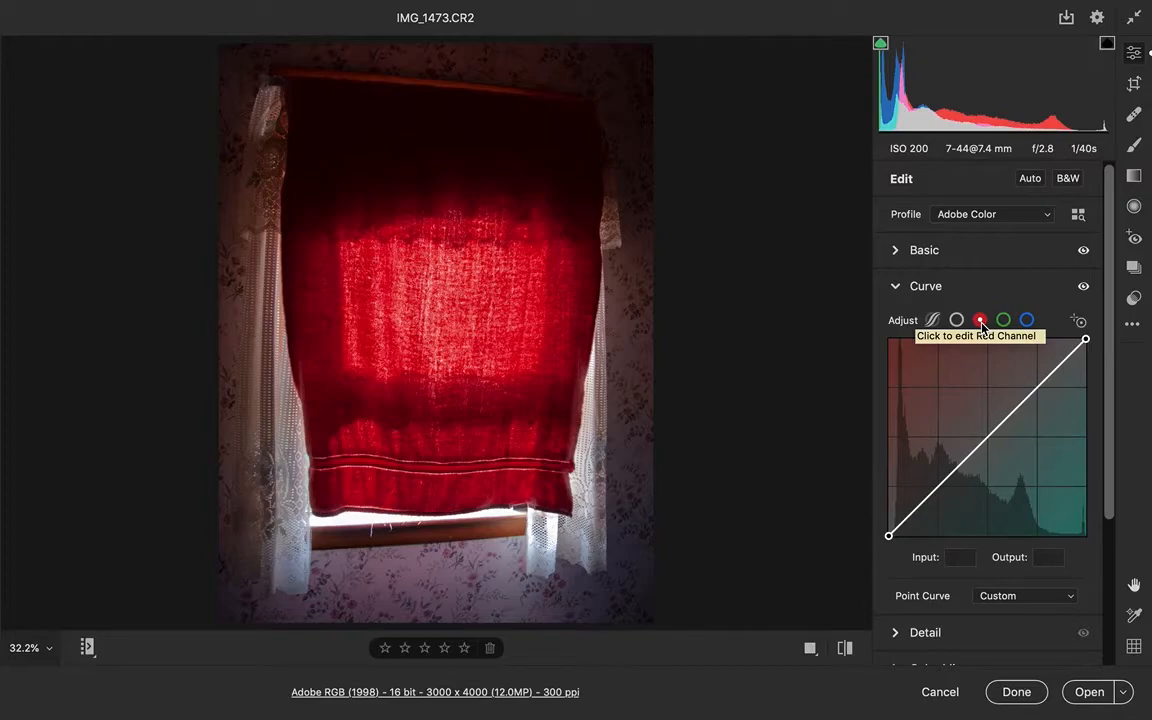
click(957, 321)
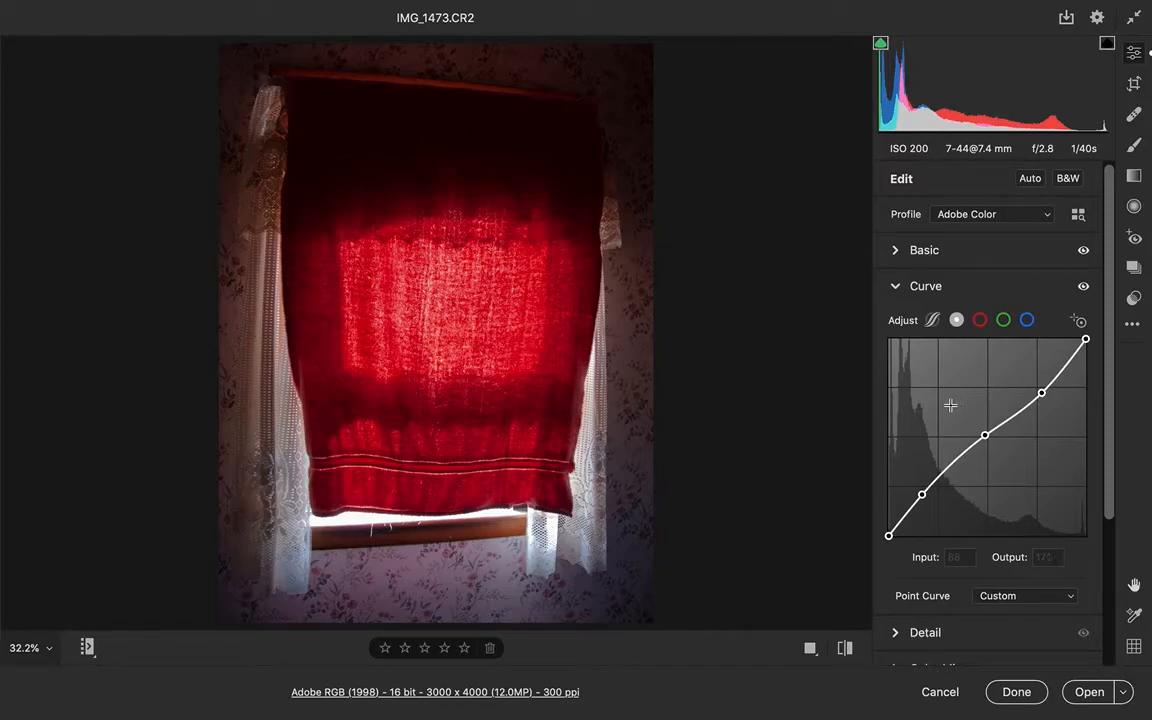
Step: Anchor the red channel curve's midtones, and try highlight points at input 224, output 213 and at input 196, output 186, removing both
click(980, 321)
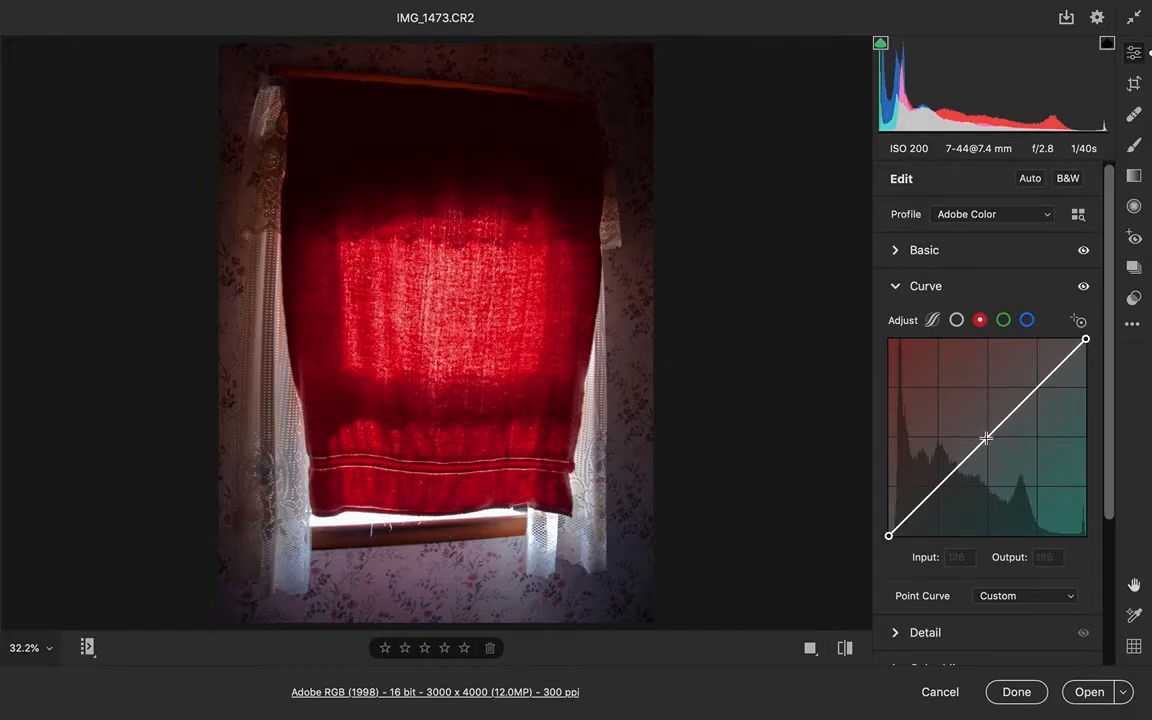
drag(986, 438, 987, 438)
click(1040, 386)
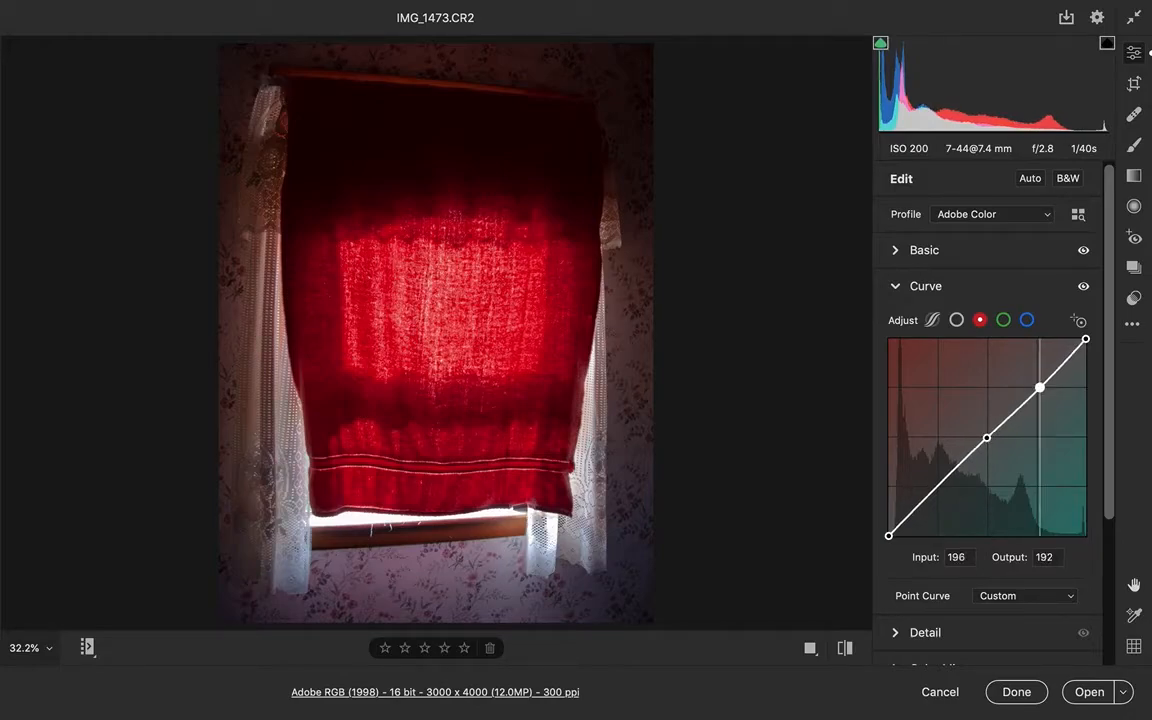
click(1061, 370)
drag(1061, 370, 1061, 371)
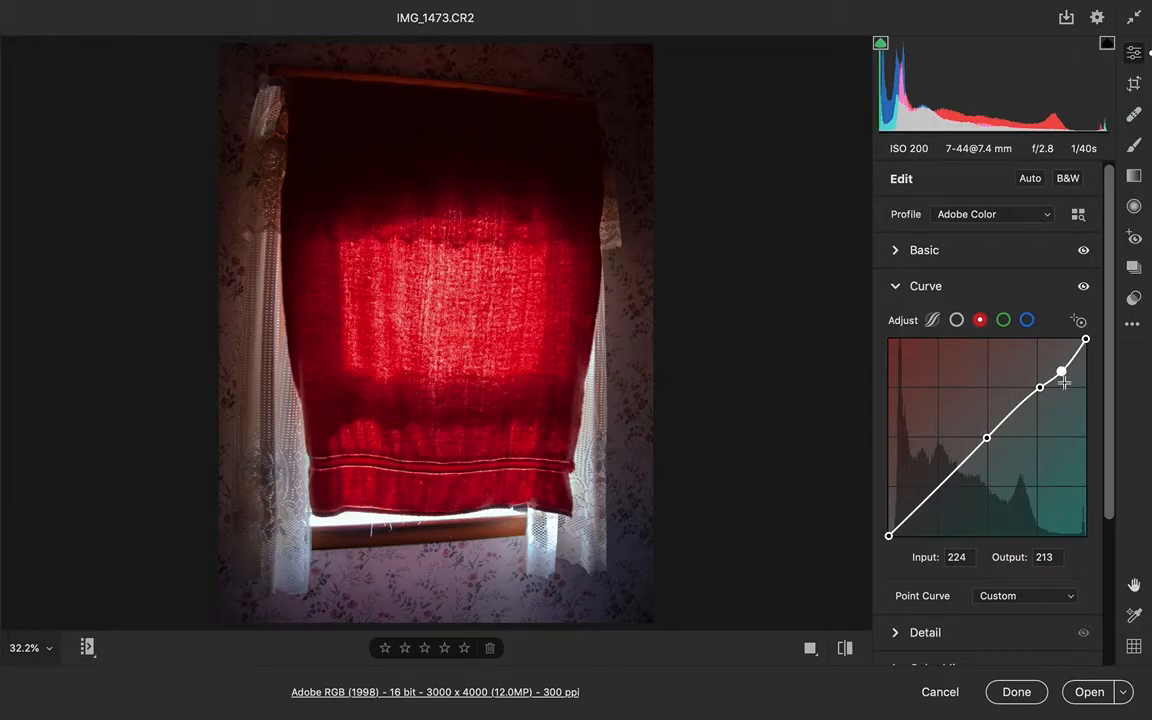
key(Delete)
drag(1039, 387, 1040, 391)
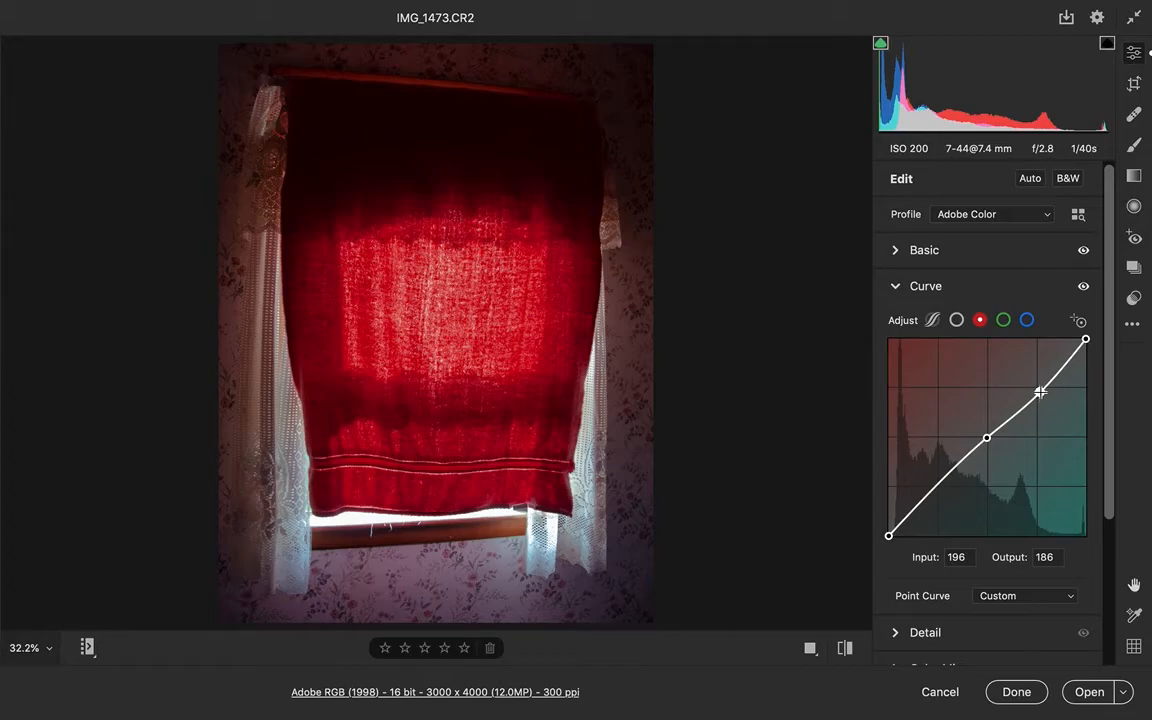
key(Delete)
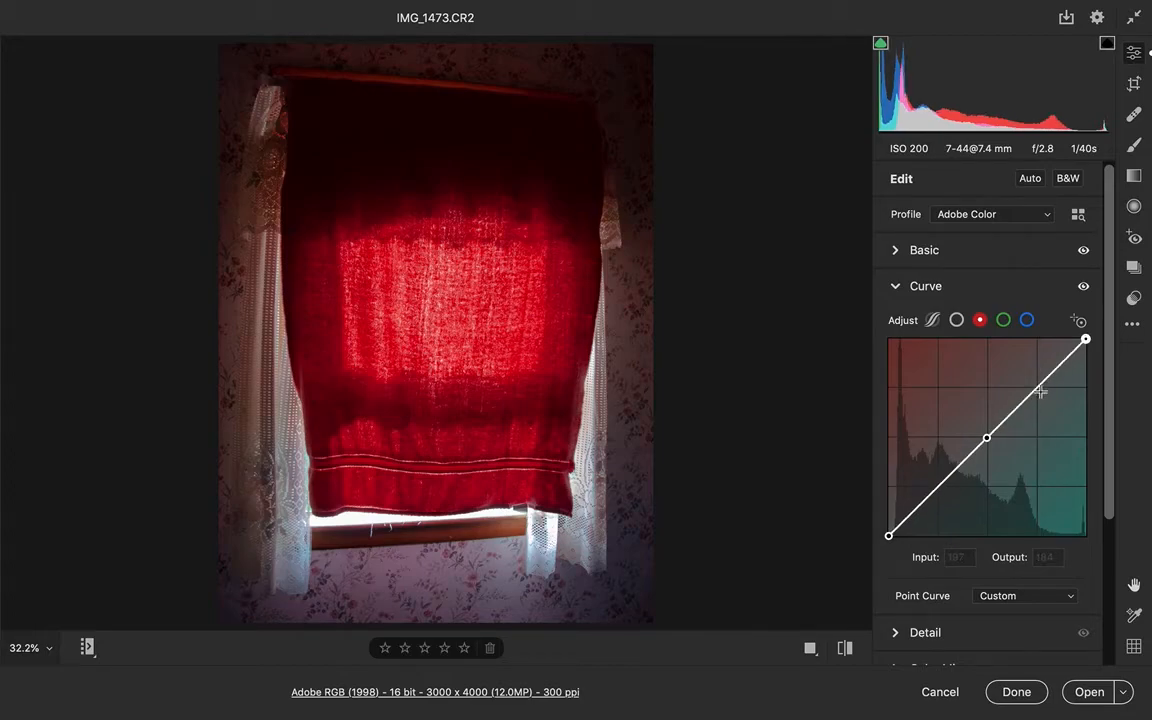
Step: Try the red channel's midtone point at input 128, output 123, remove it, and cancel the photo's raw edits
drag(987, 438, 987, 441)
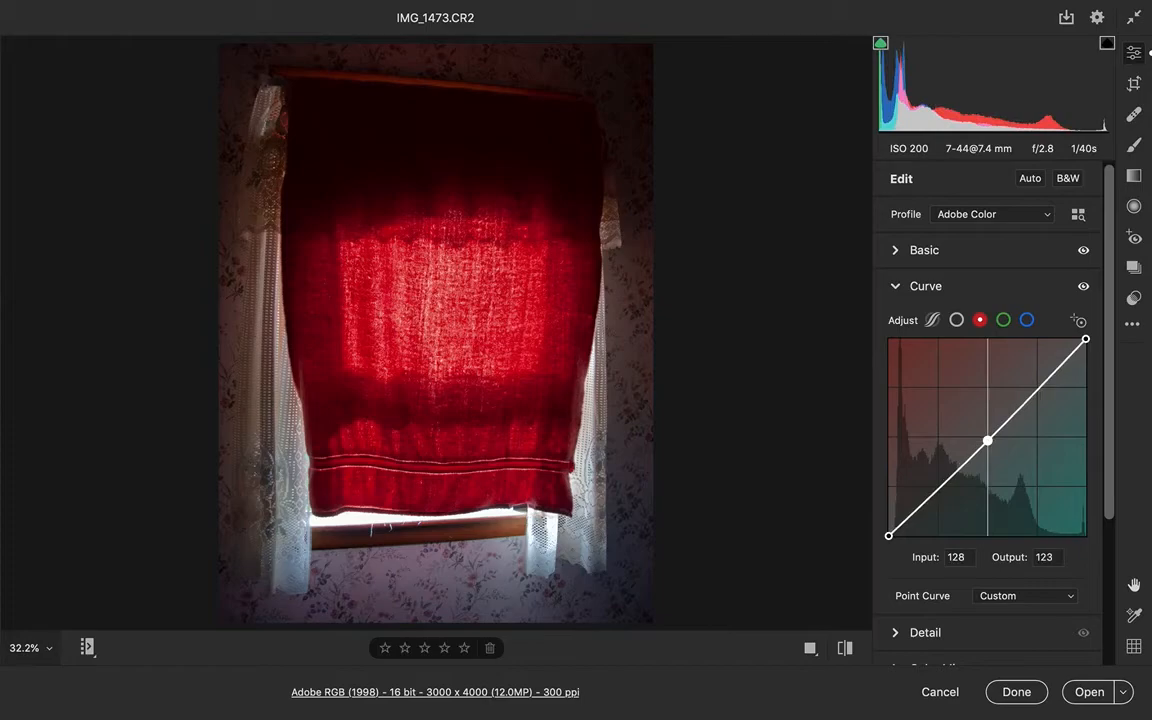
key(Delete)
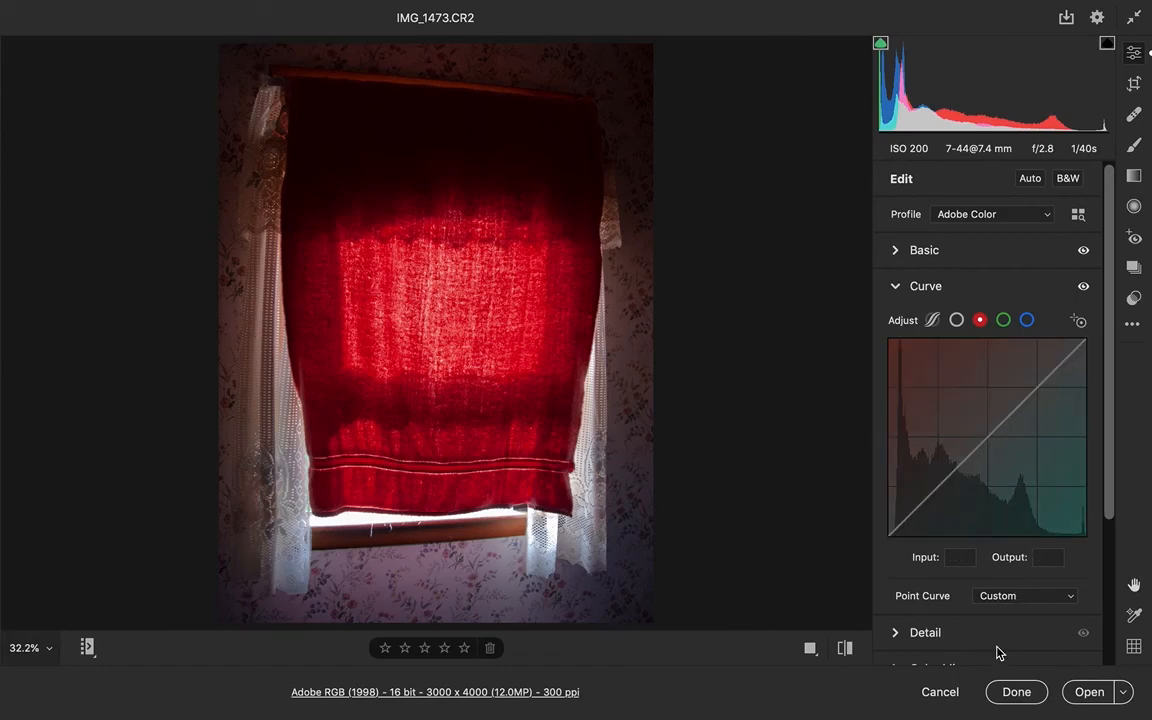
click(948, 694)
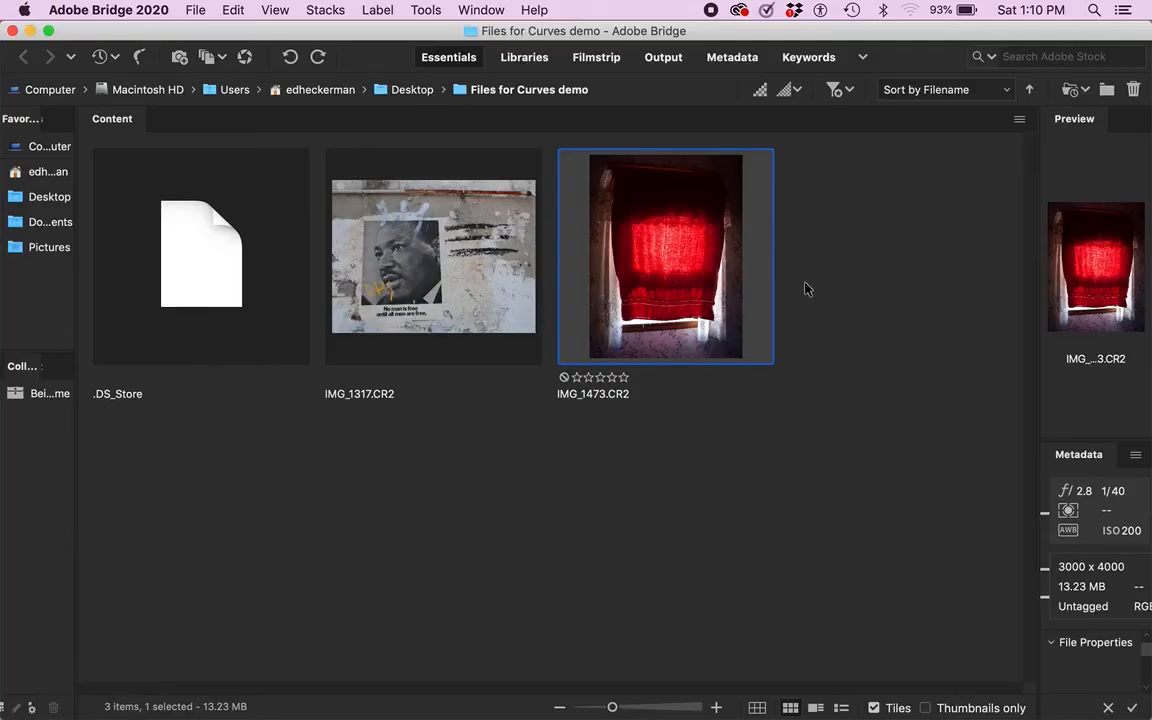